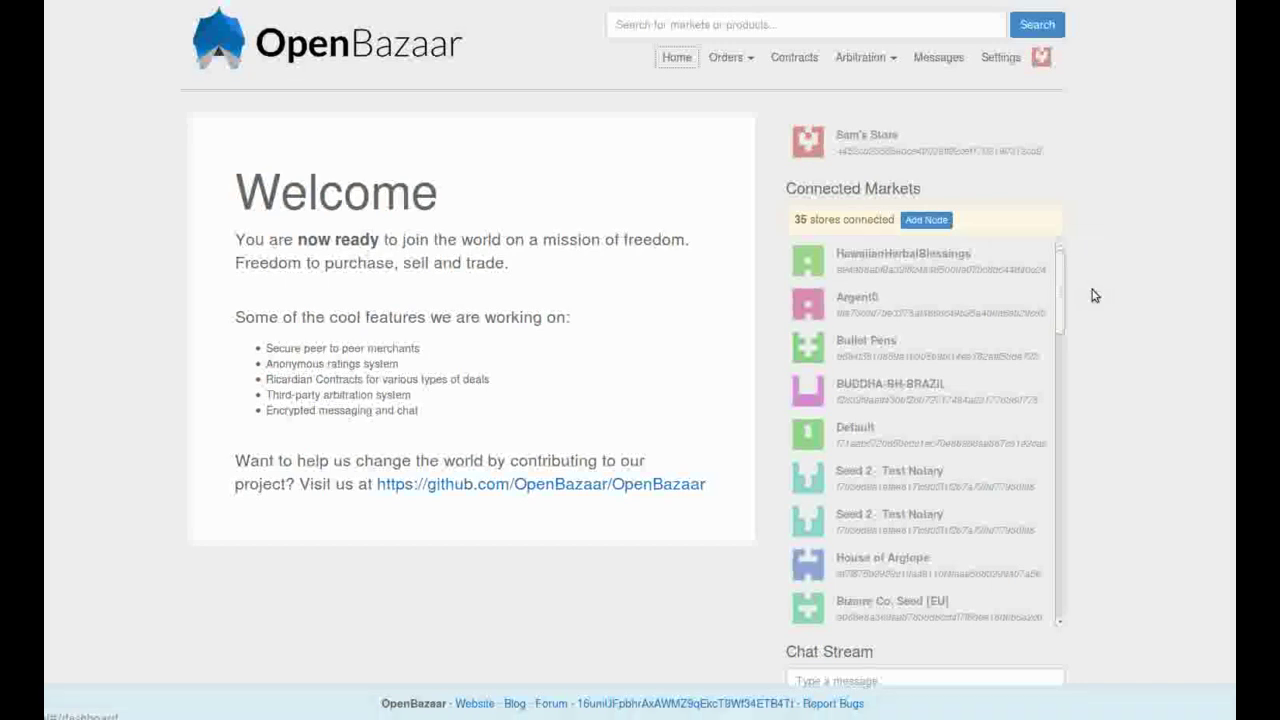
# Step: Open the HawaiianHerbalBlessings store and preview buying the 32oz Noni juice, then cancel
pyautogui.click(920, 268)
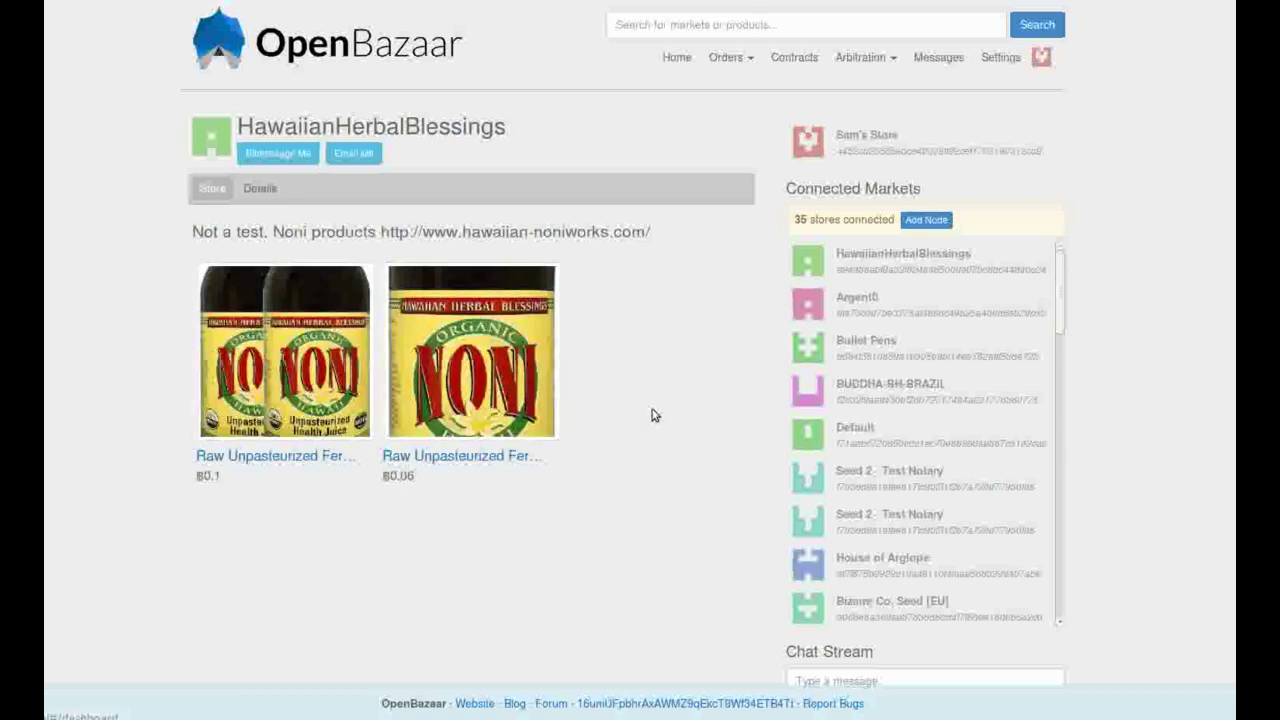
pyautogui.click(313, 385)
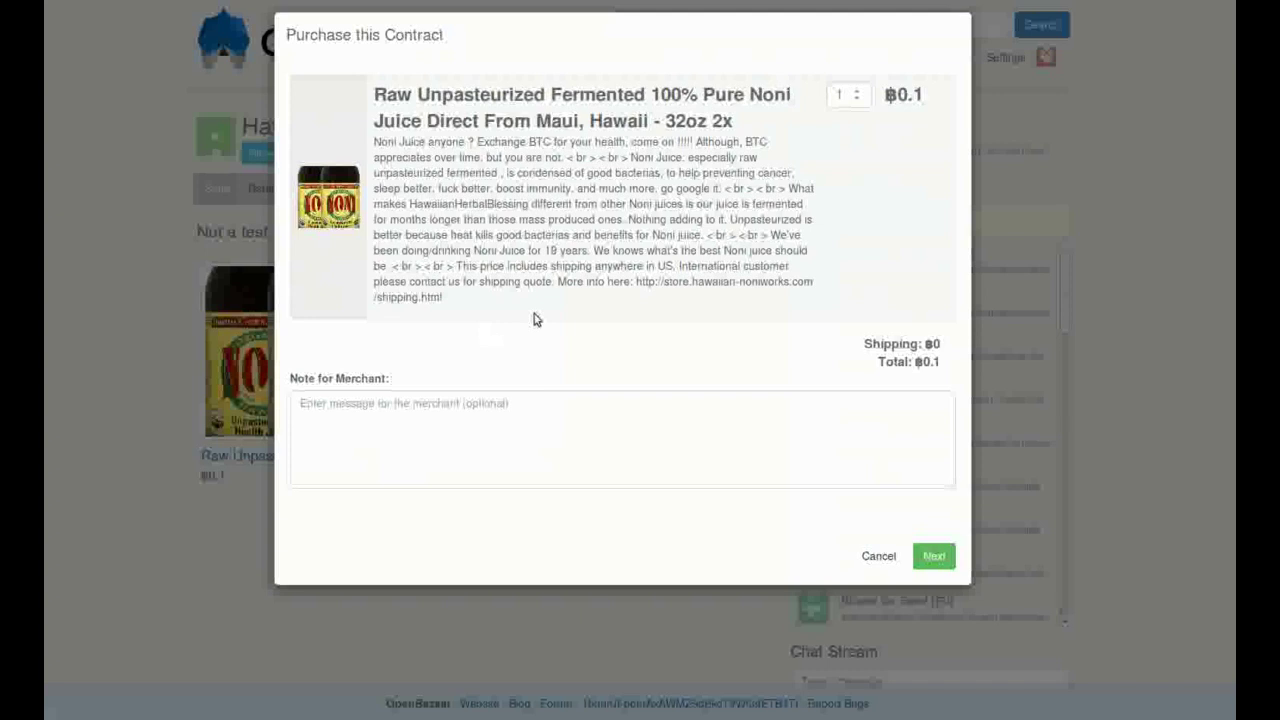
pyautogui.click(866, 556)
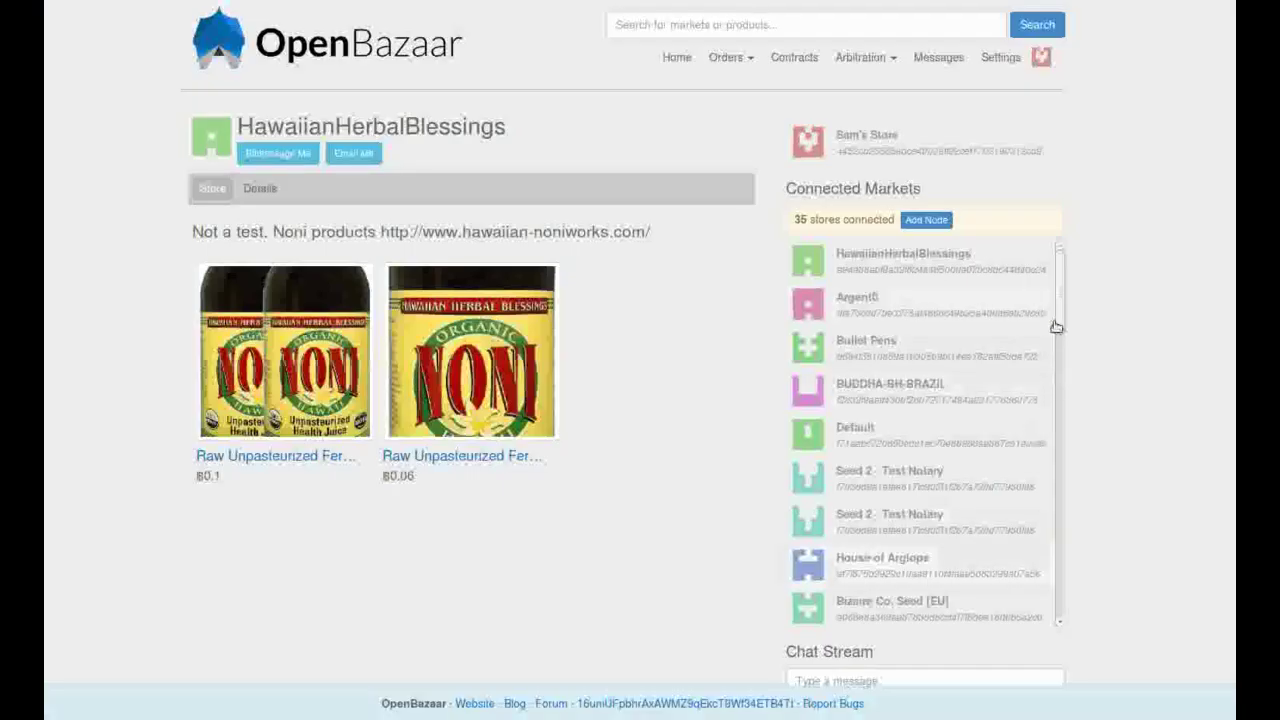
# Step: Open the Bullet Pens store and start ordering the wood-finish pen, setting quantity 2, then back to 1
pyautogui.click(895, 343)
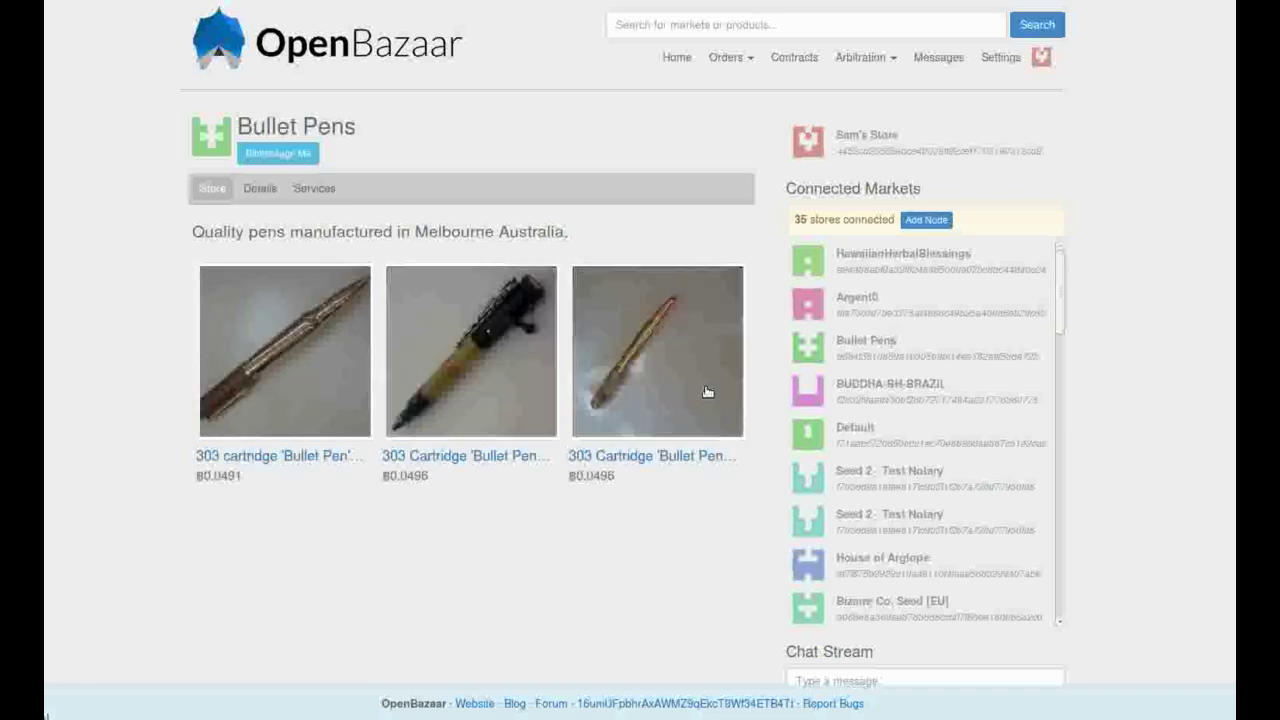
pyautogui.click(310, 384)
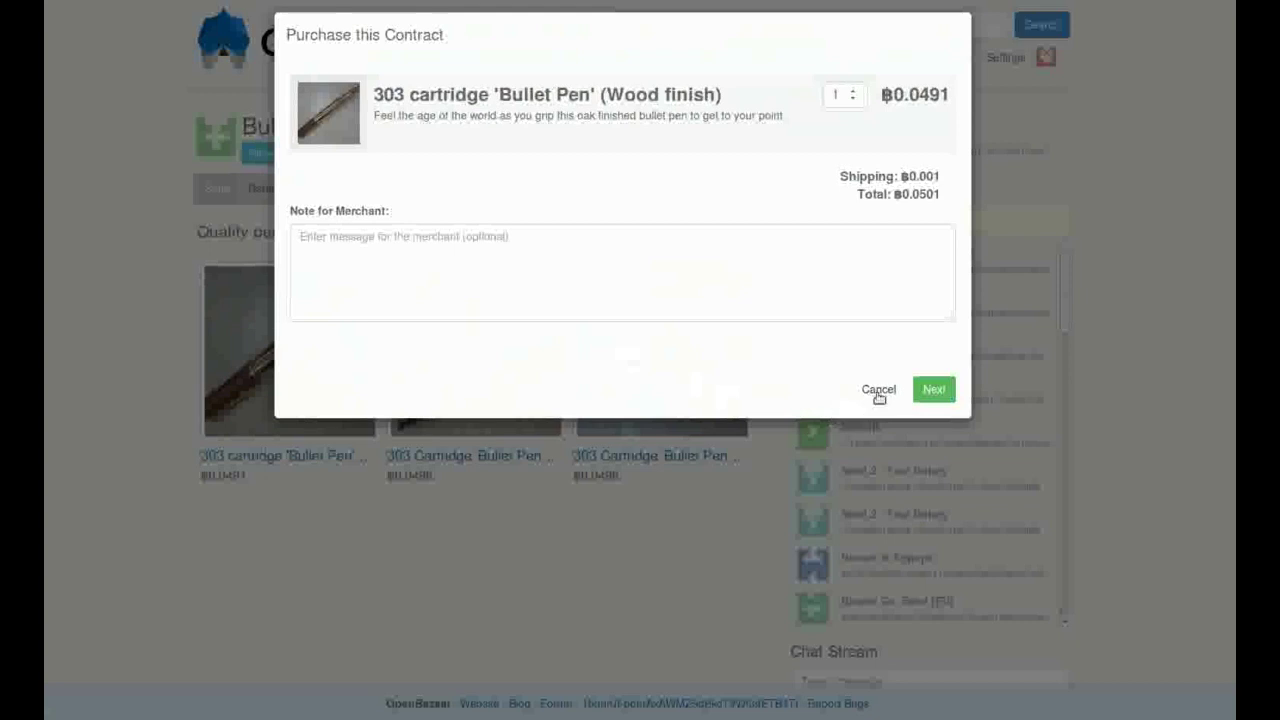
pyautogui.click(852, 91)
pyautogui.click(851, 100)
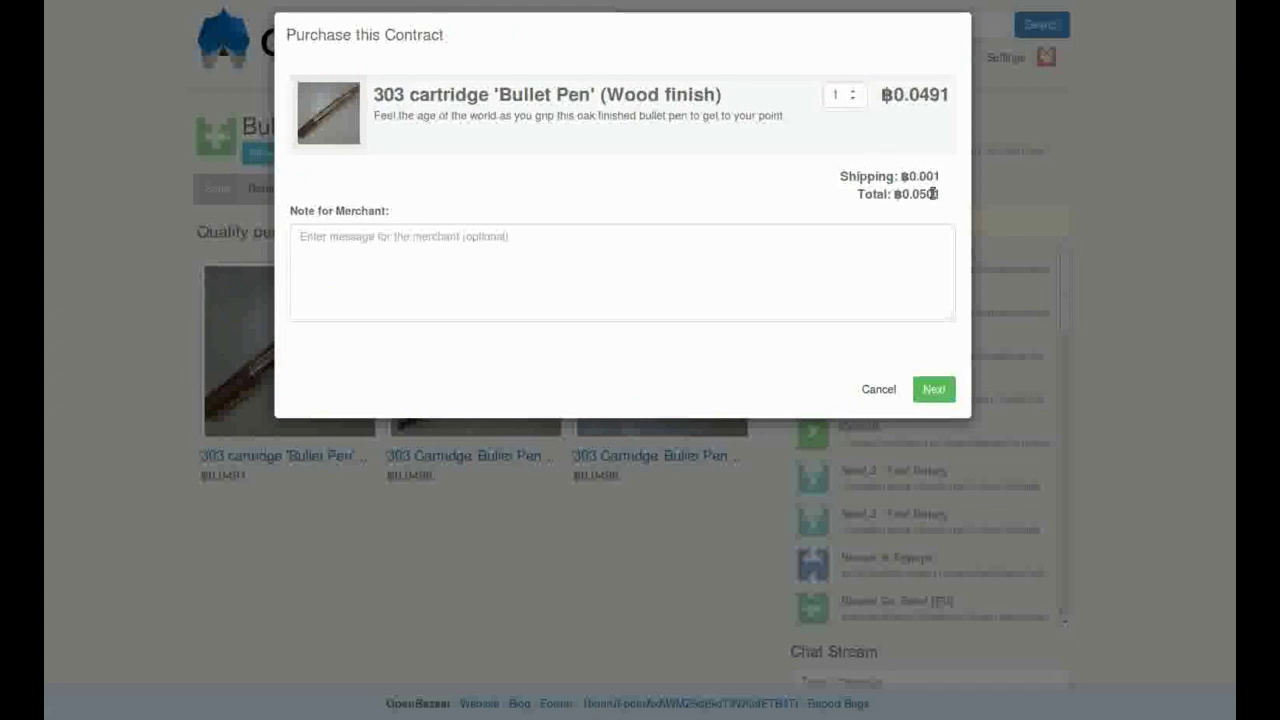
pyautogui.click(609, 269)
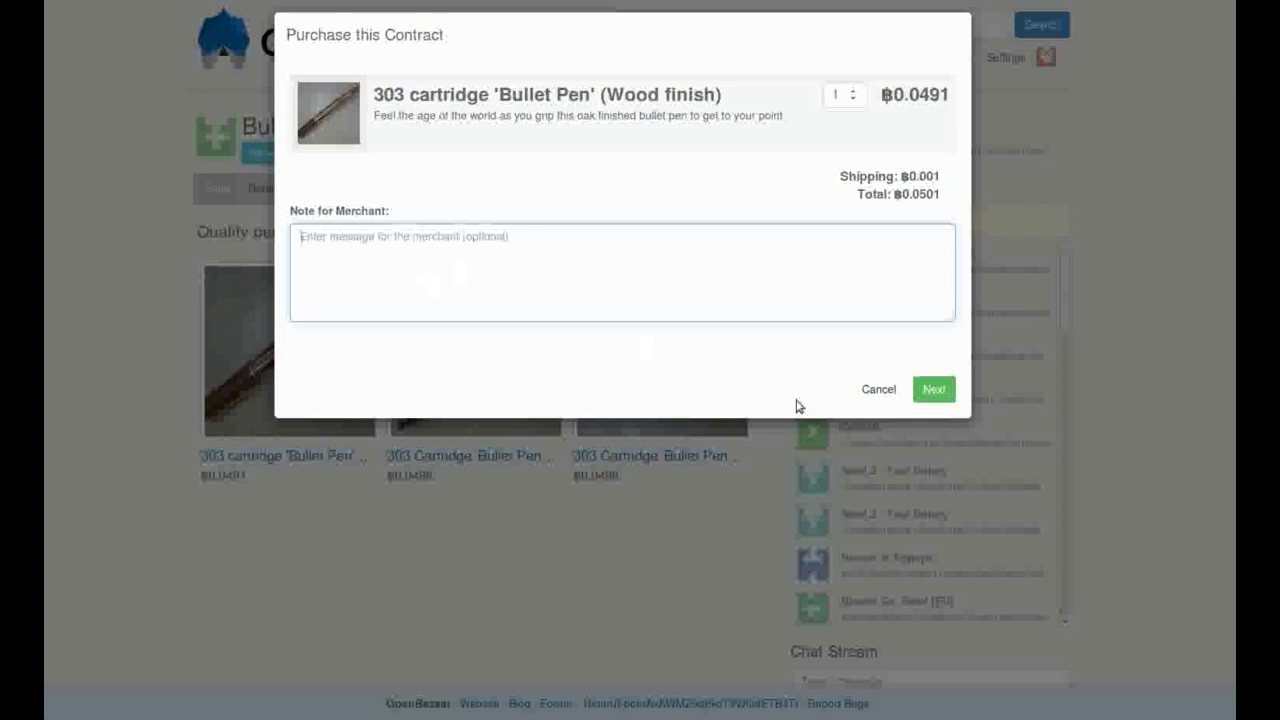
# Step: Choose seed.openlabs.co as notary, return to order details, and cancel the pen purchase
pyautogui.click(934, 390)
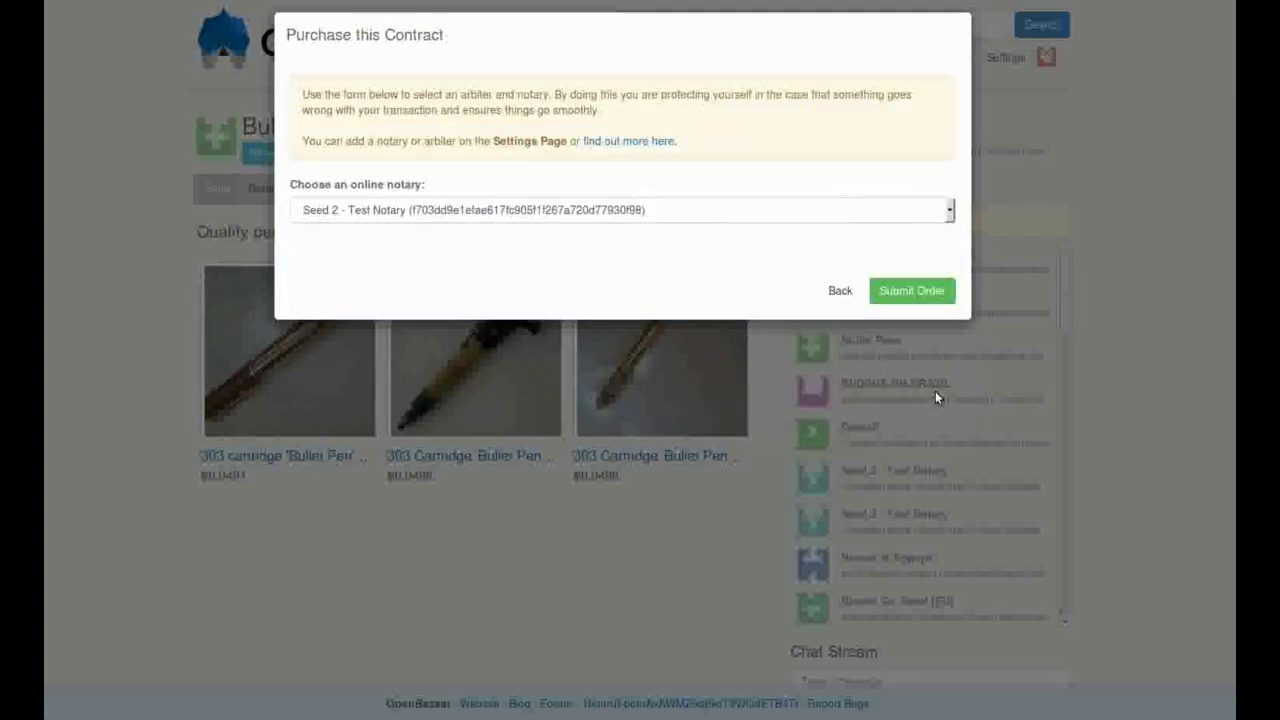
pyautogui.click(949, 210)
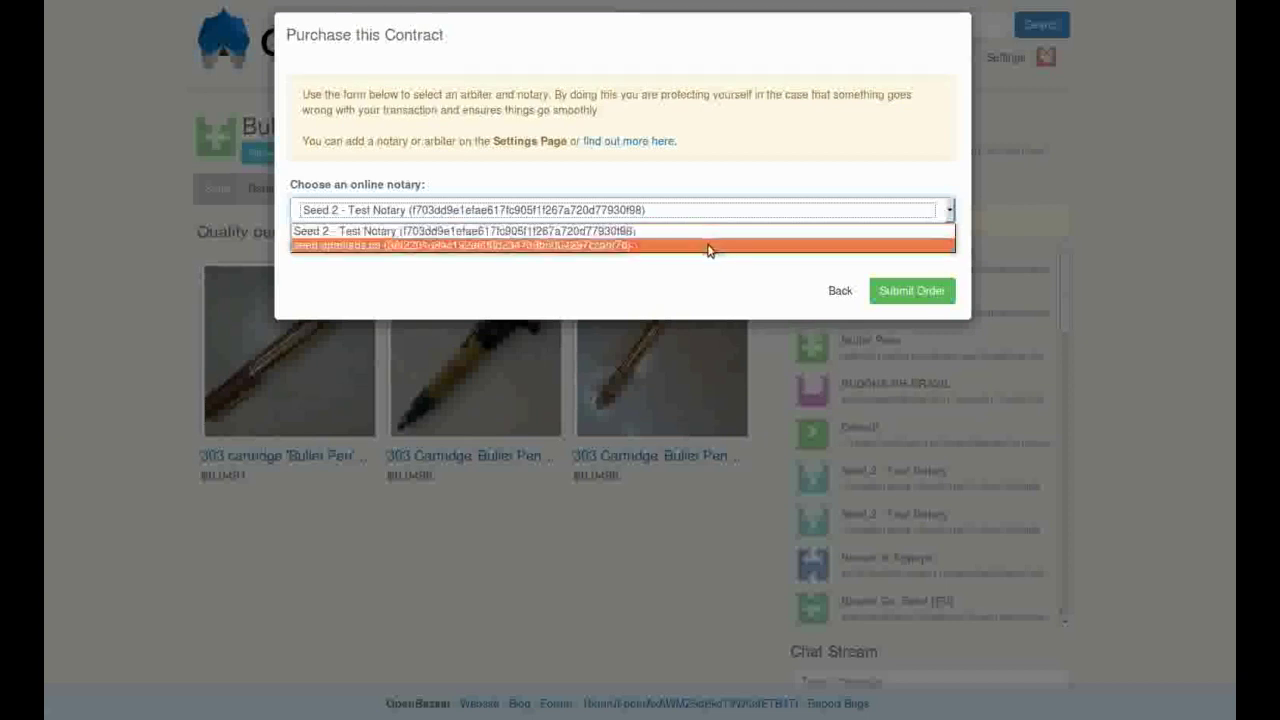
pyautogui.click(709, 245)
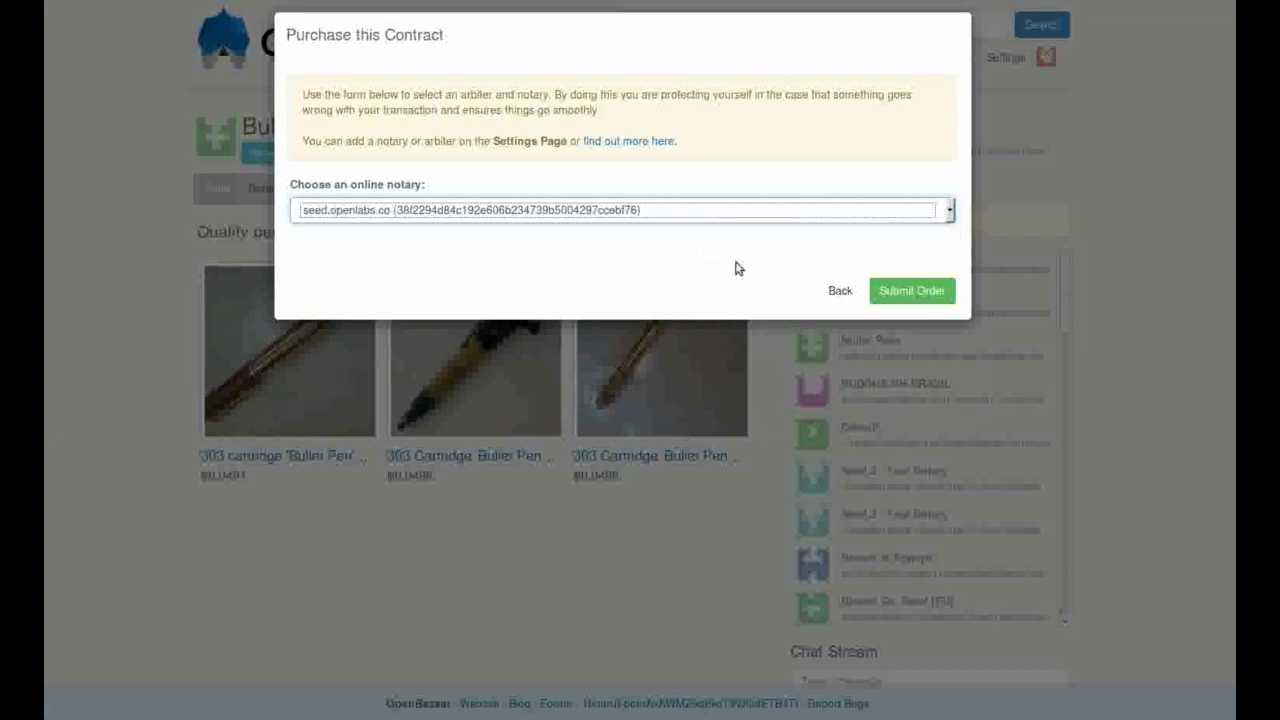
pyautogui.click(839, 290)
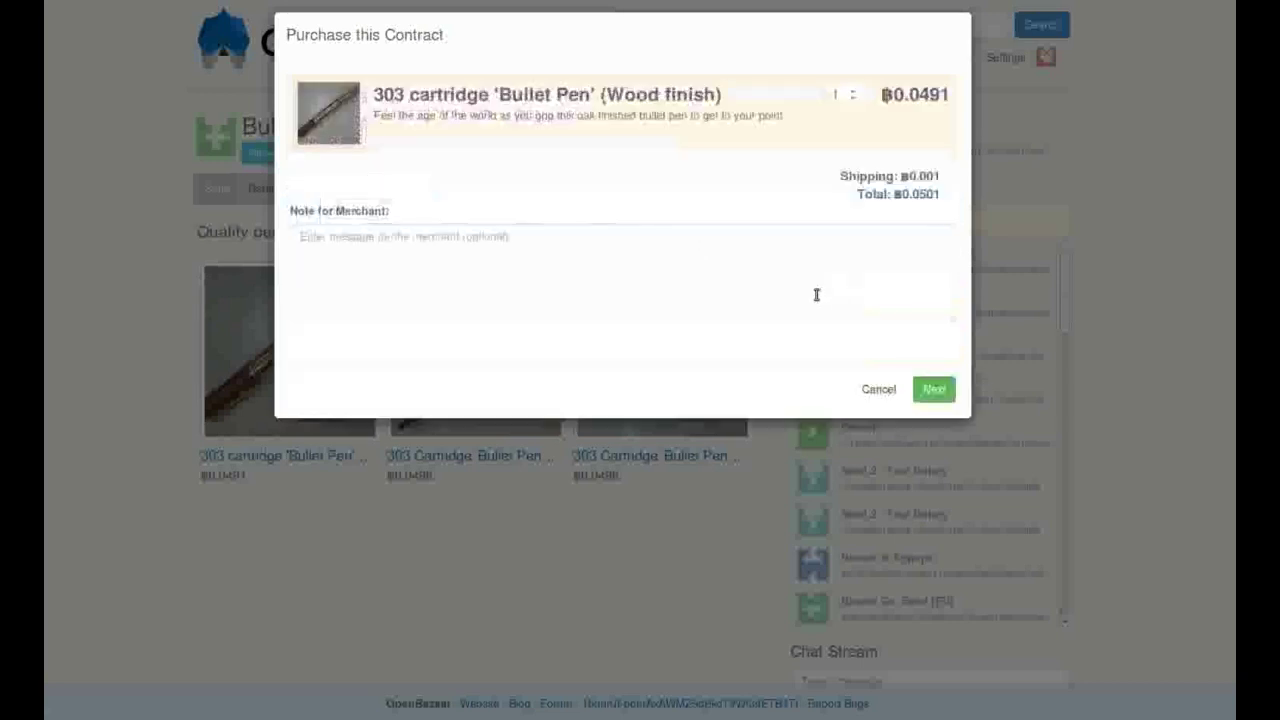
pyautogui.click(879, 390)
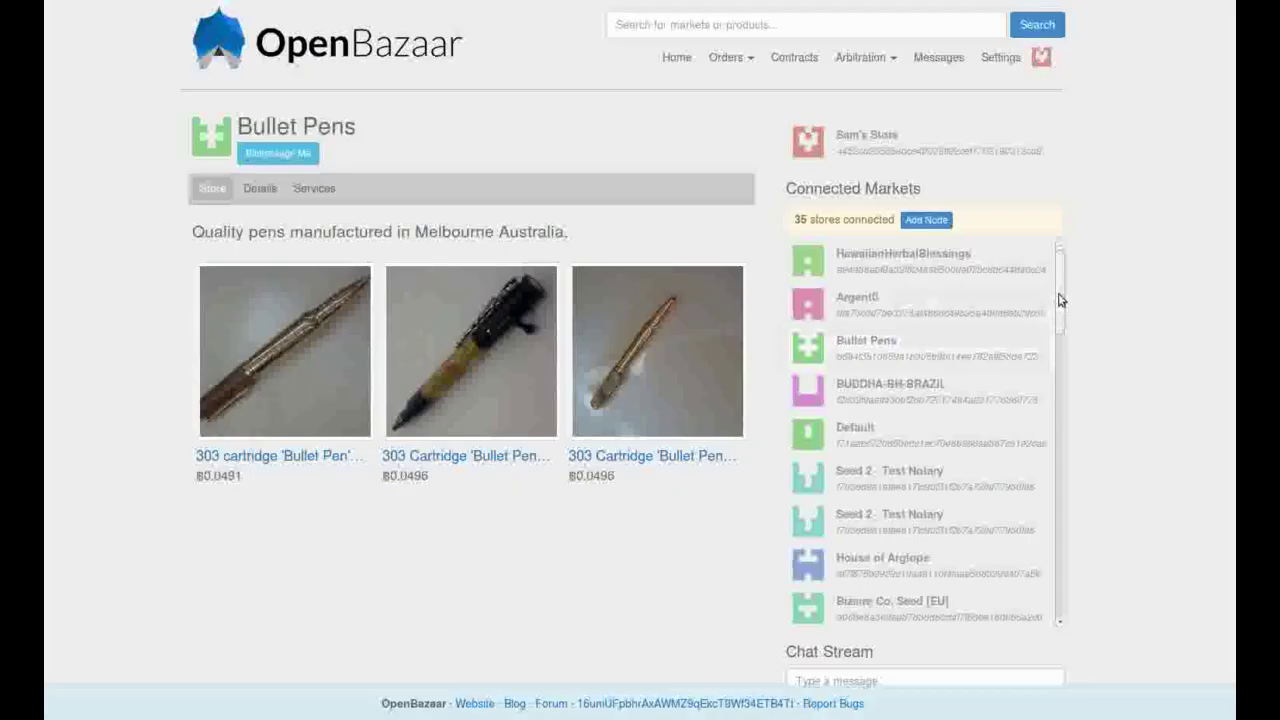
pyautogui.moveTo(1060, 300); pyautogui.dragTo(1057, 354)
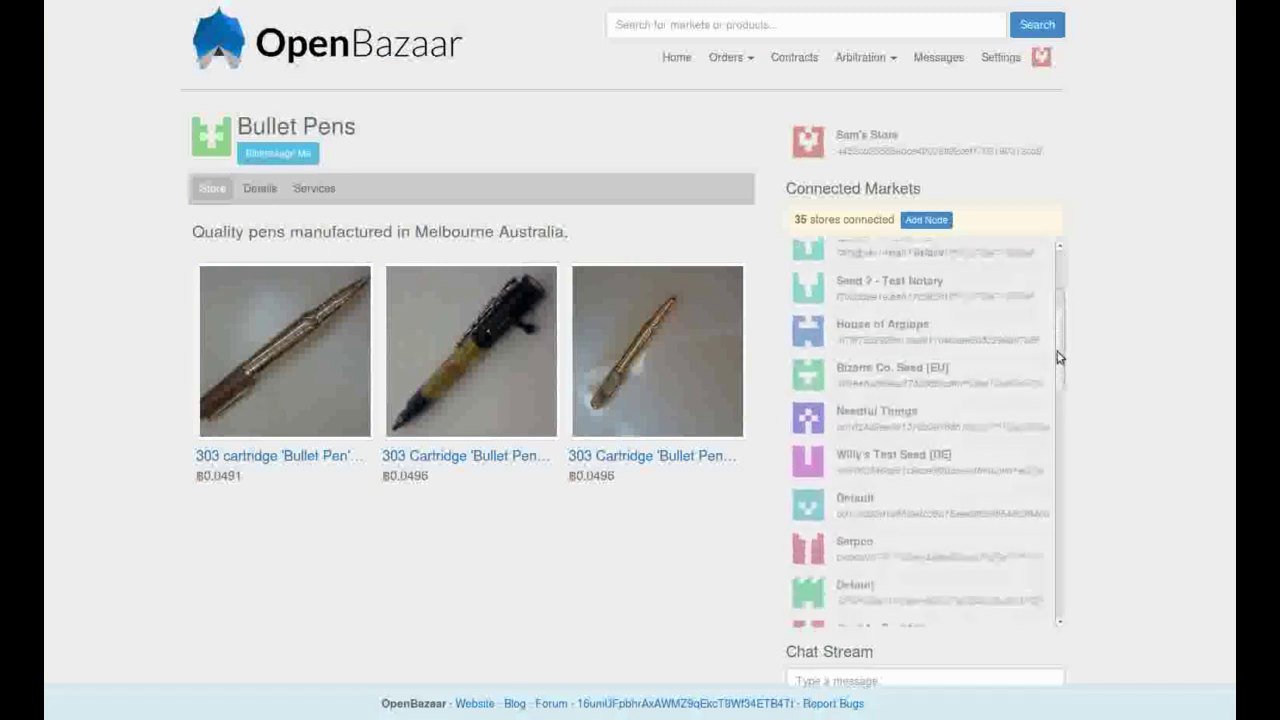
# Step: Open House of Argiope and preview buying Save Petunia! at 0.01 bitcoin, then cancel
pyautogui.click(946, 340)
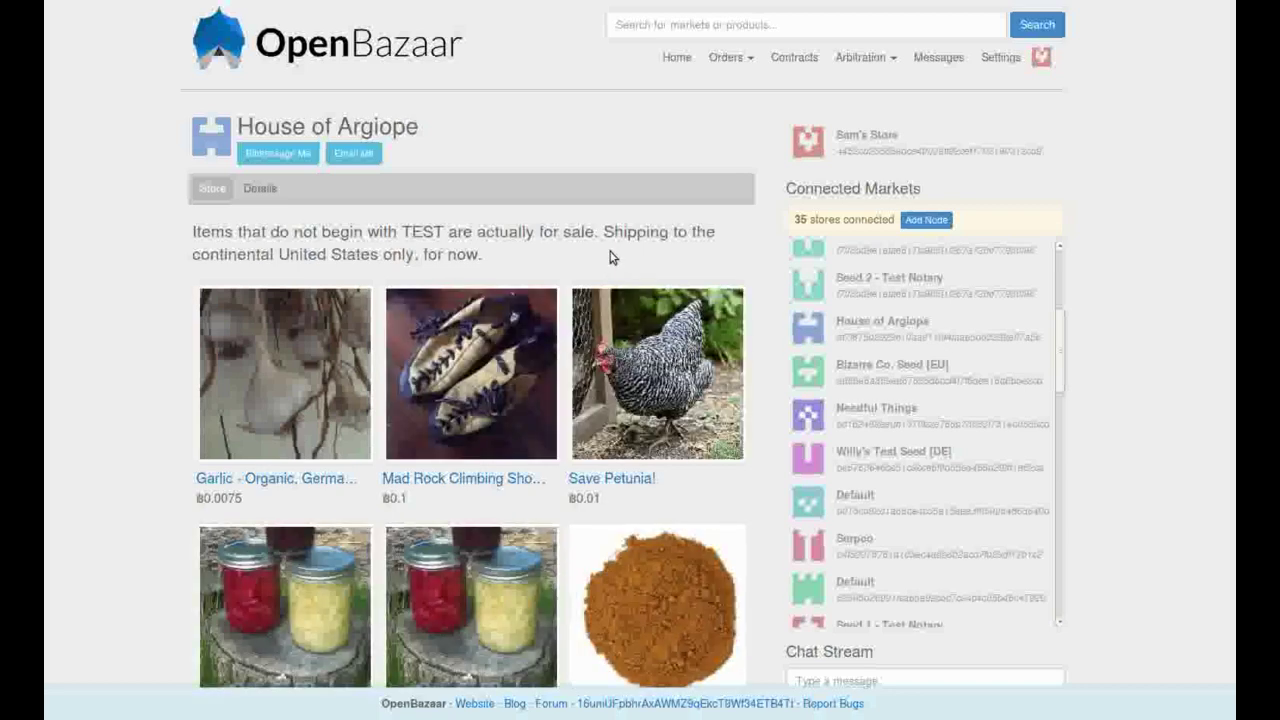
pyautogui.scroll(-2, 612, 258)
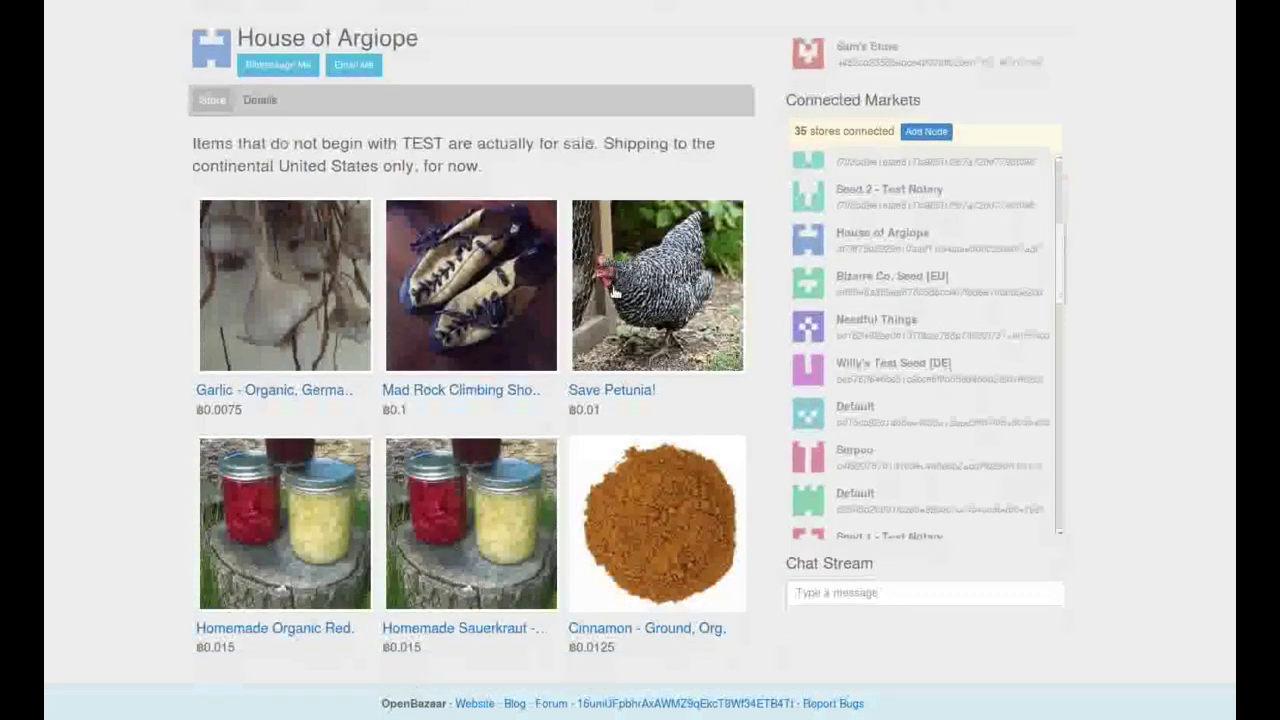
pyautogui.click(635, 340)
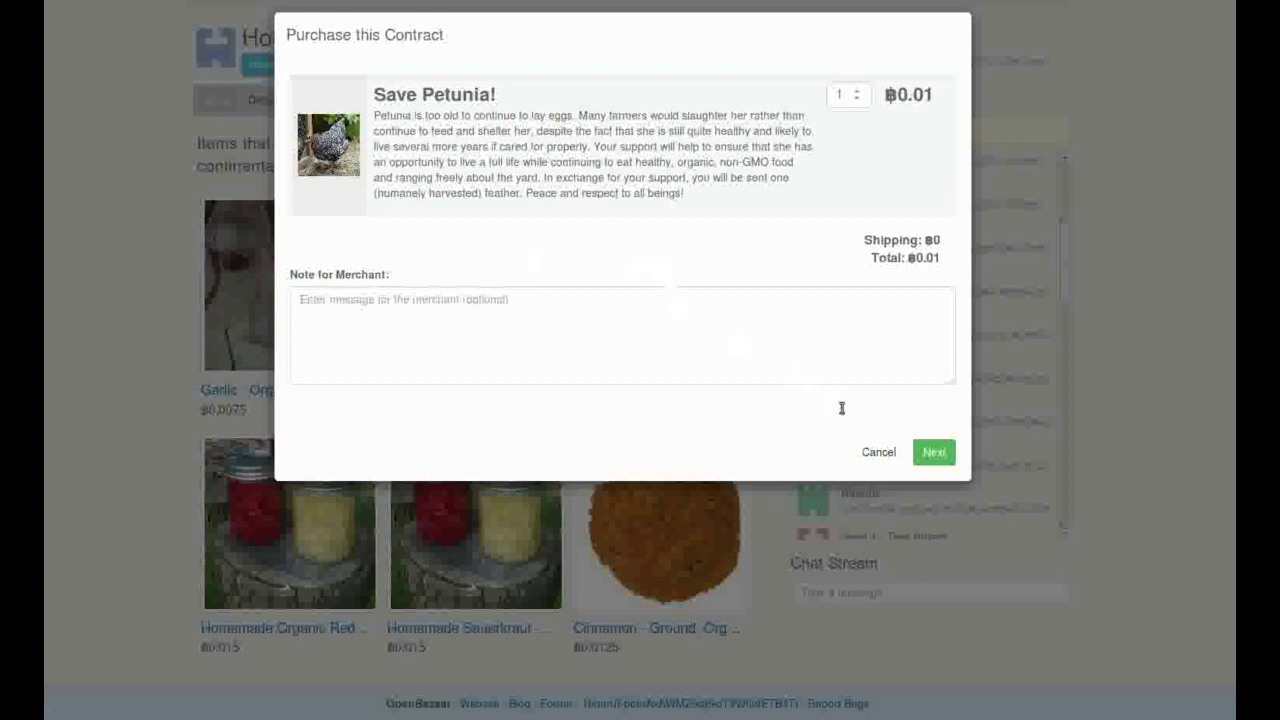
pyautogui.click(870, 452)
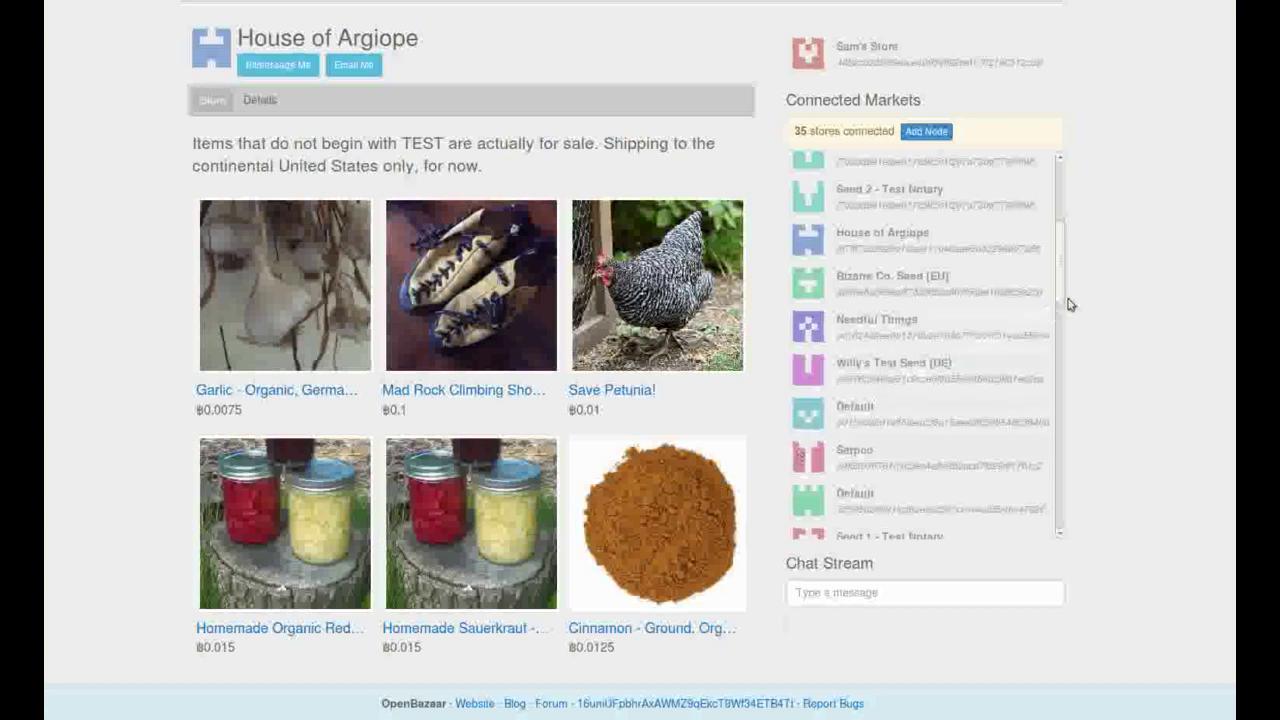
# Step: Open a Default store and view its public and PGP keys on the Details tab
pyautogui.scroll(-1, 1062, 282)
pyautogui.moveTo(1063, 290); pyautogui.dragTo(1058, 361)
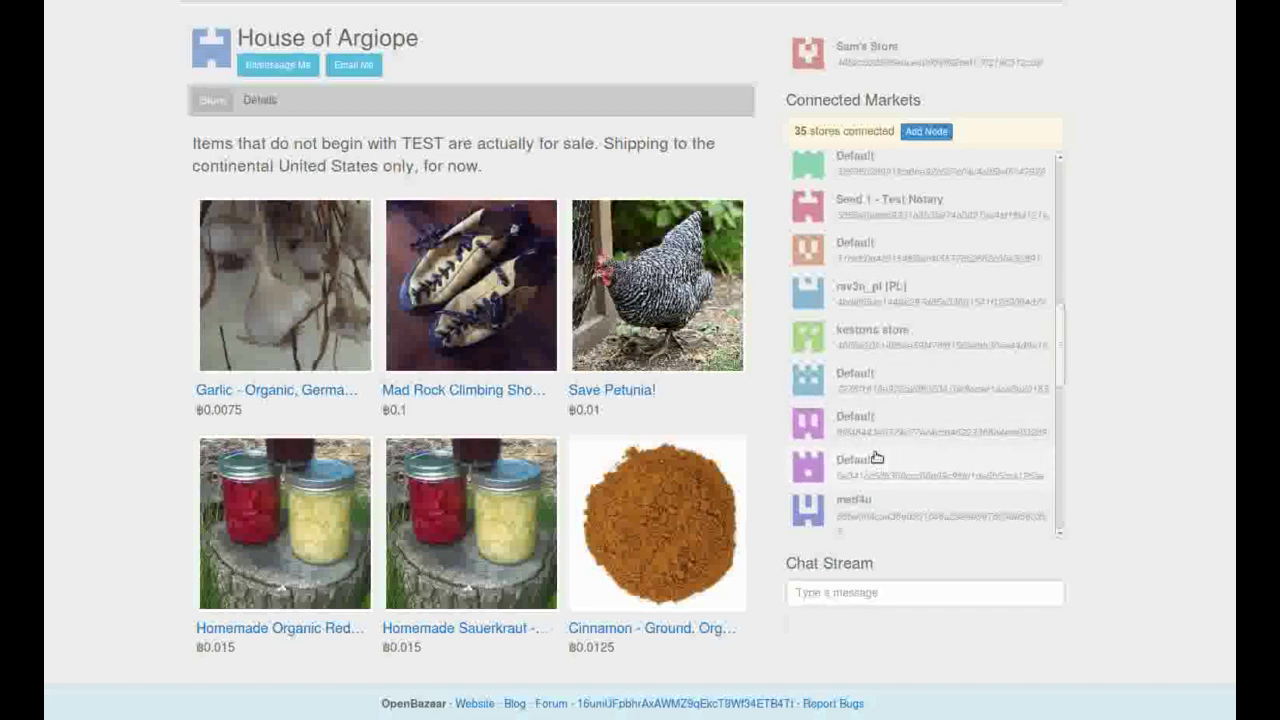
pyautogui.click(872, 384)
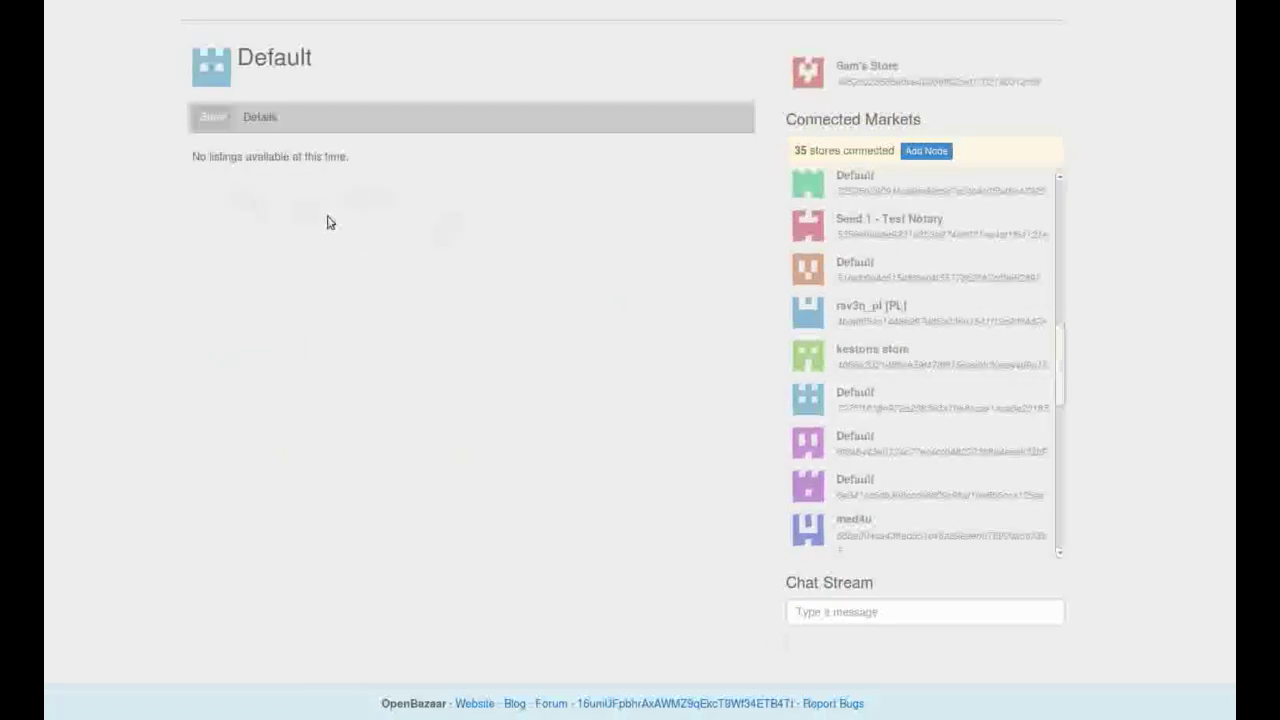
pyautogui.click(260, 119)
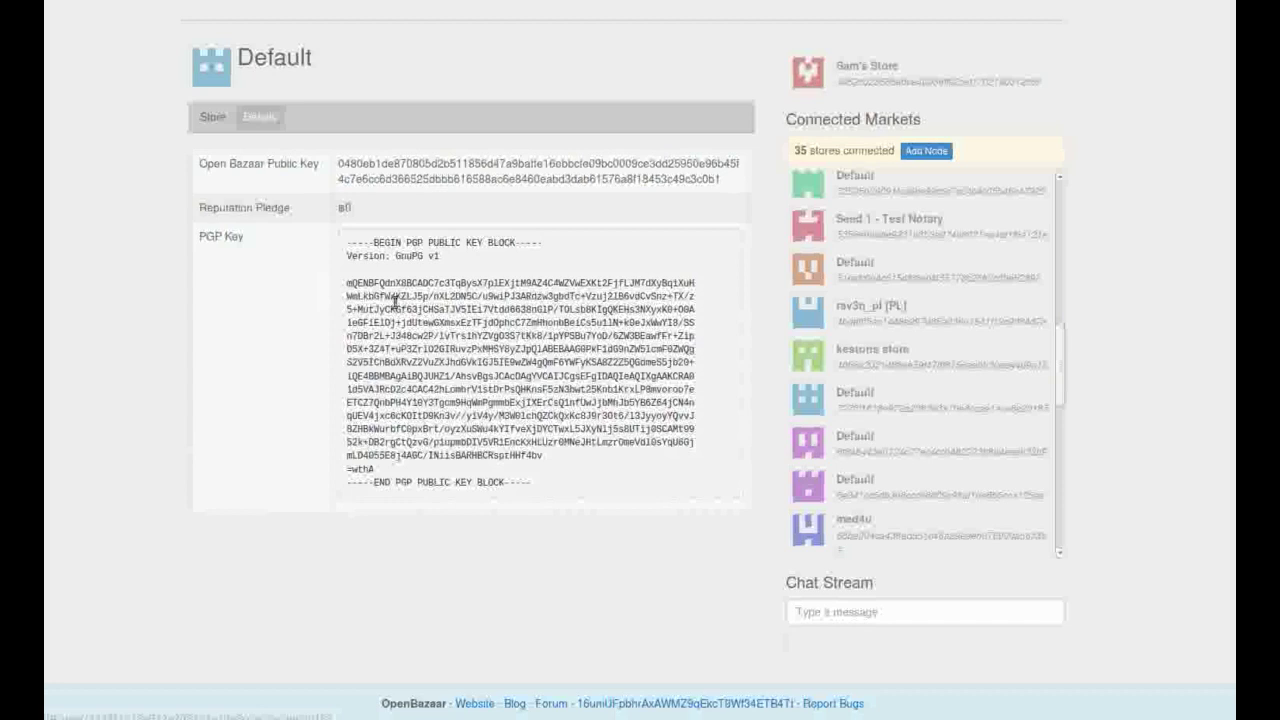
# Step: Open the Nonsense Store of Products page from Connected Markets
pyautogui.scroll(2, 393, 301)
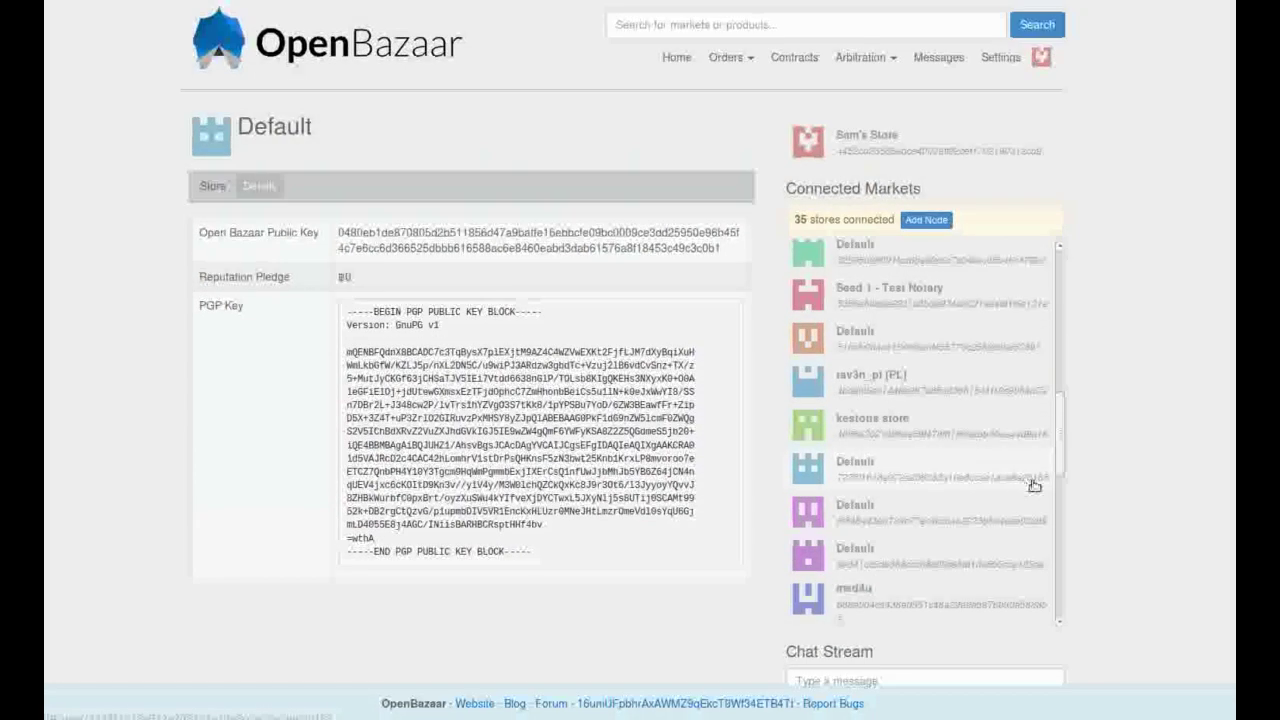
pyautogui.moveTo(1063, 434); pyautogui.dragTo(1063, 536)
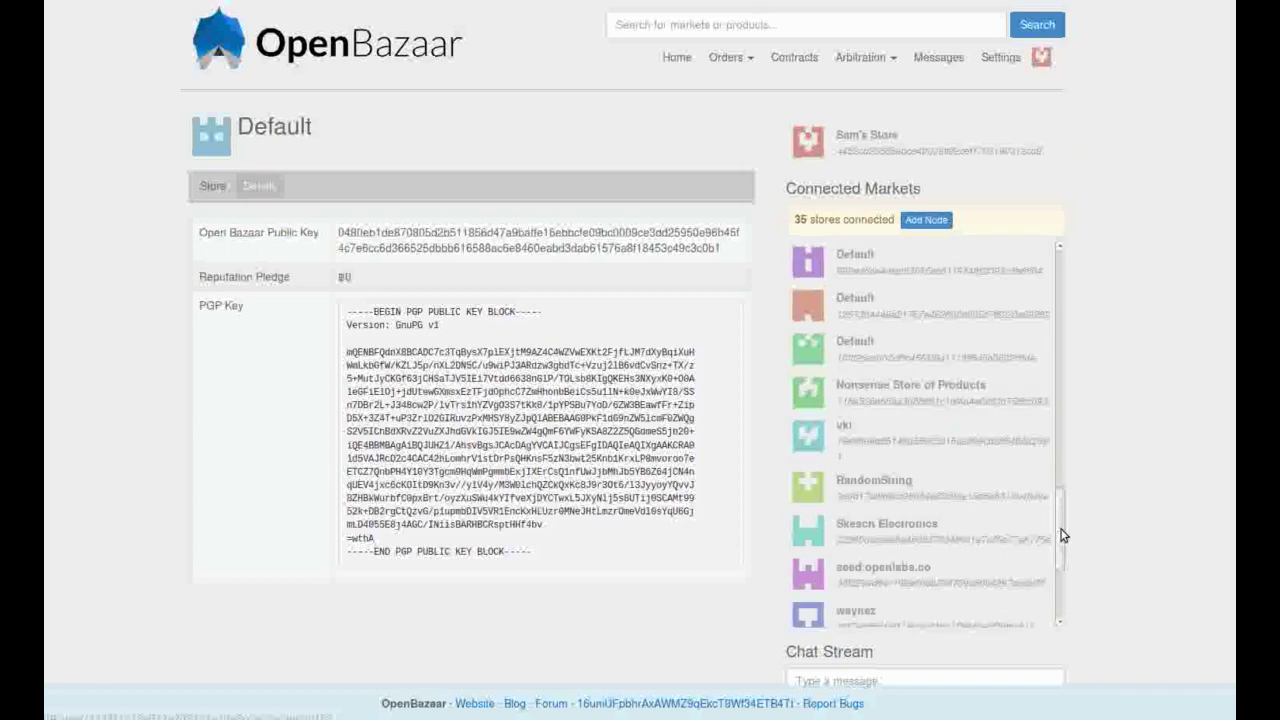
pyautogui.click(927, 390)
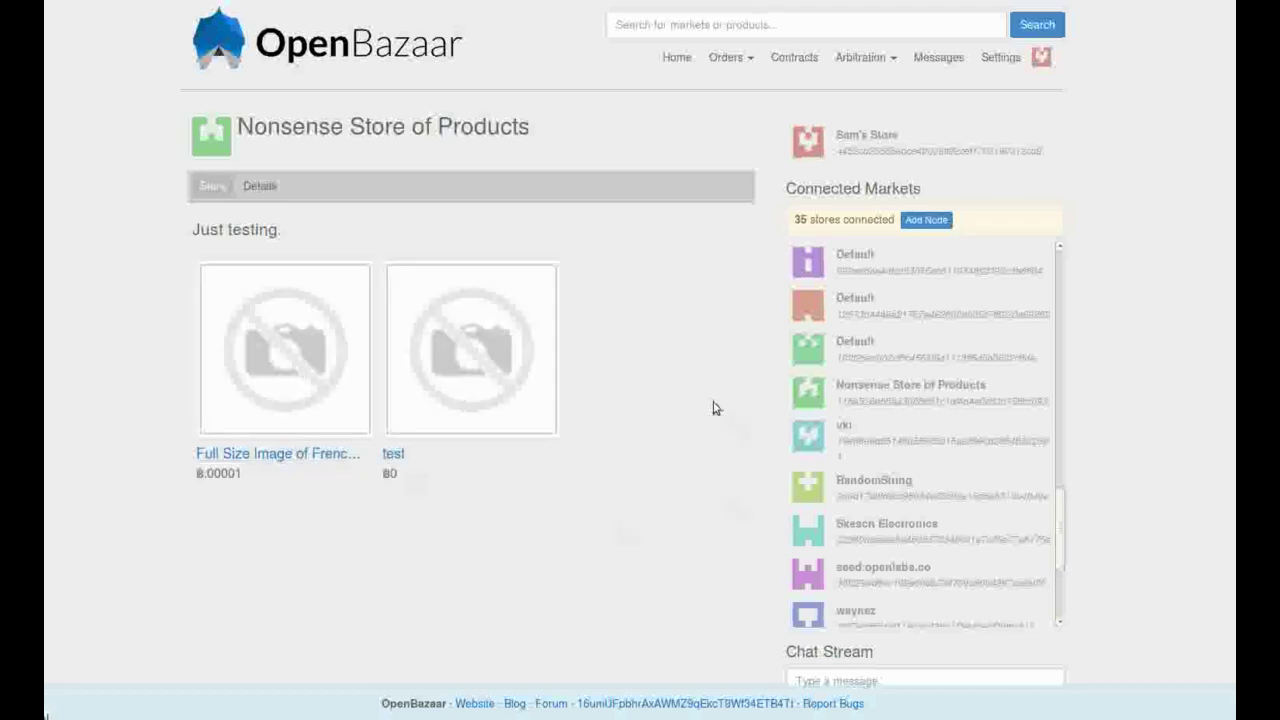
# Step: In Orders > My Purchases, view the French Toast order's details and close them
pyautogui.click(726, 57)
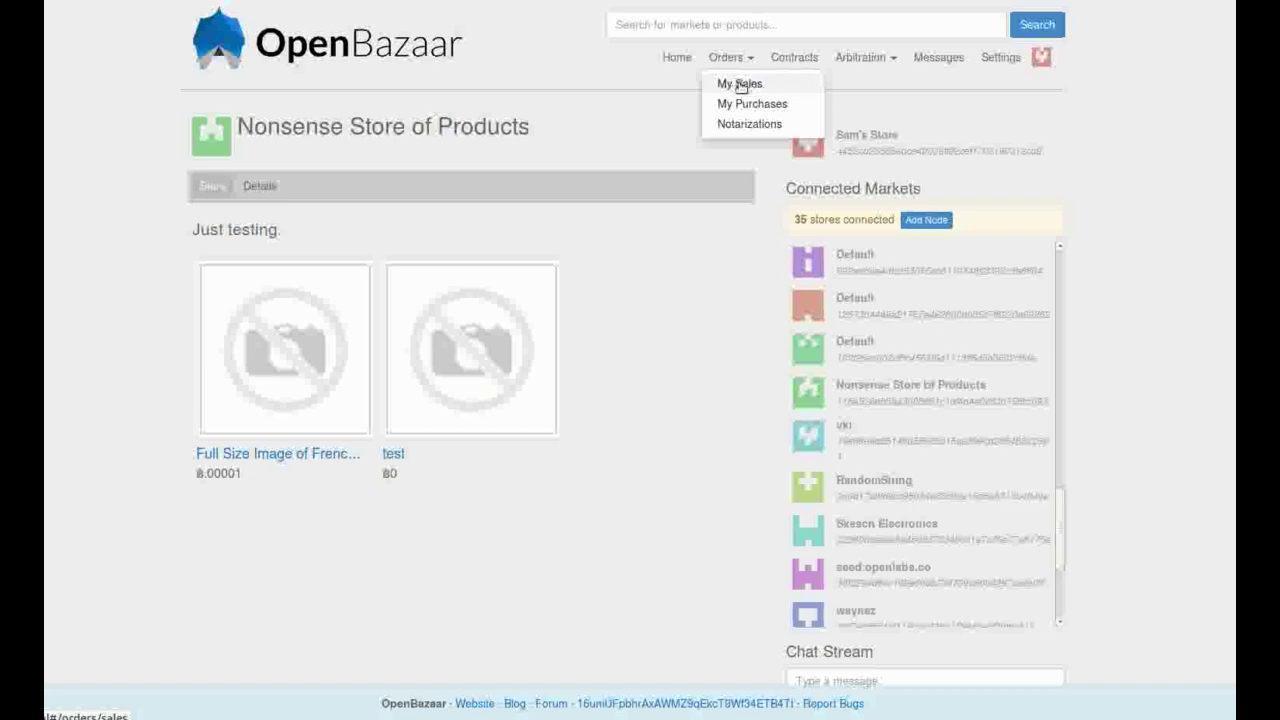
pyautogui.click(728, 106)
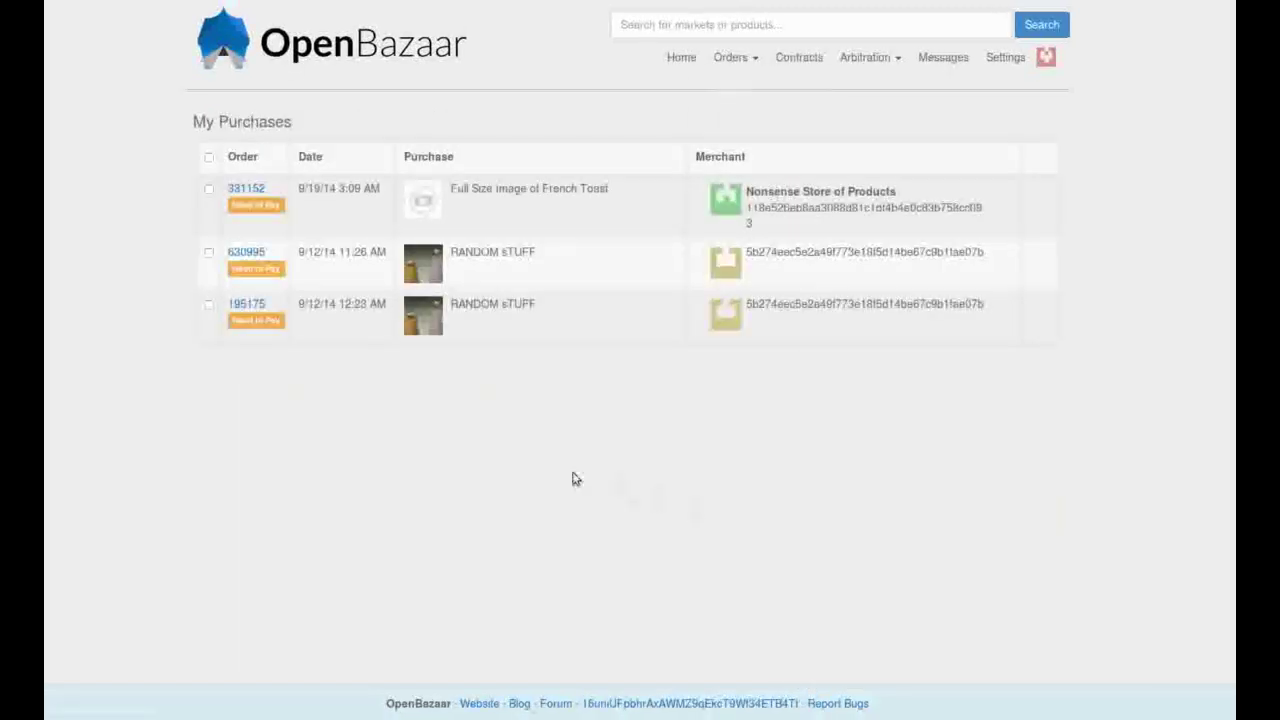
pyautogui.click(245, 189)
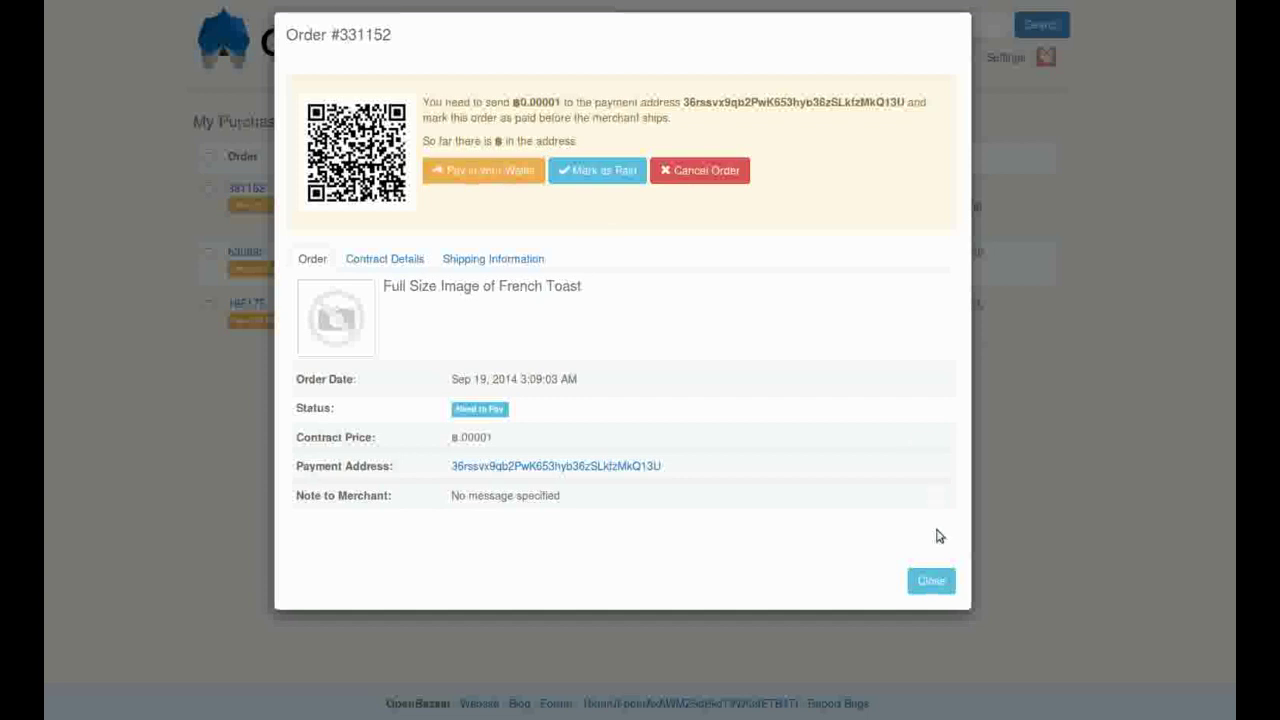
pyautogui.click(930, 580)
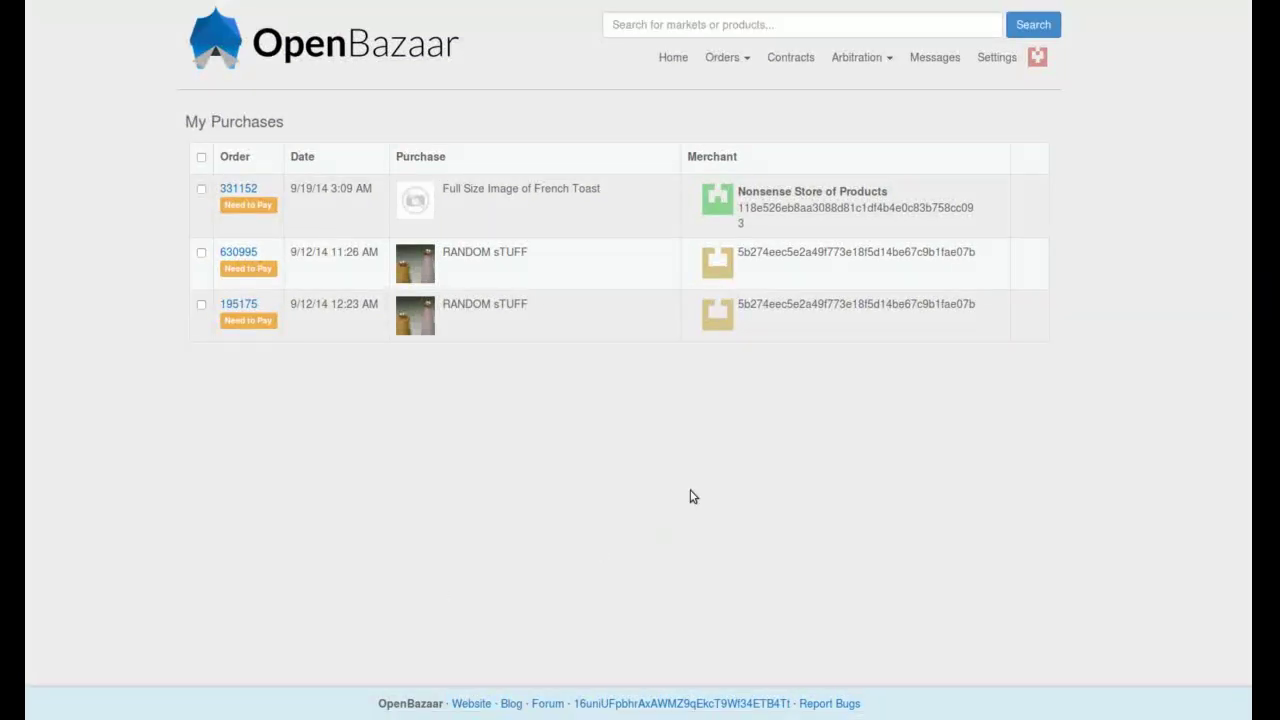
# Step: Add a new contract named 'Headphones' with description 'Good headphones'
pyautogui.click(789, 58)
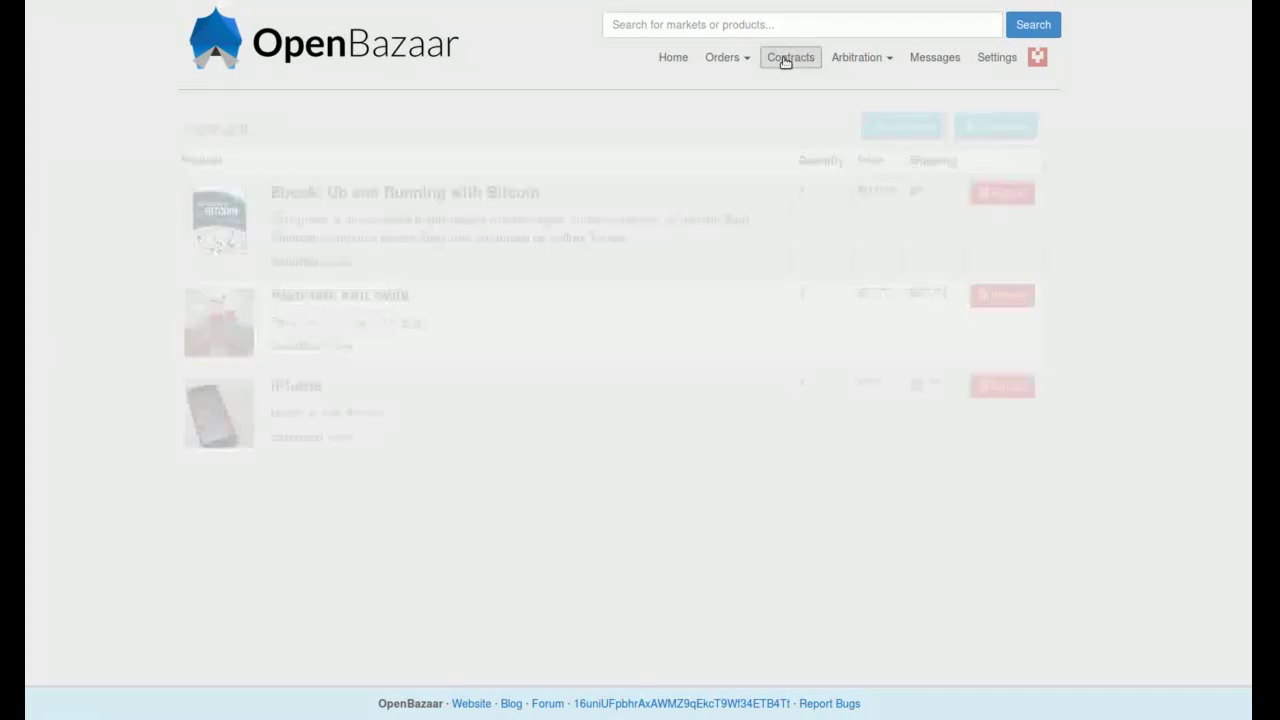
pyautogui.click(897, 127)
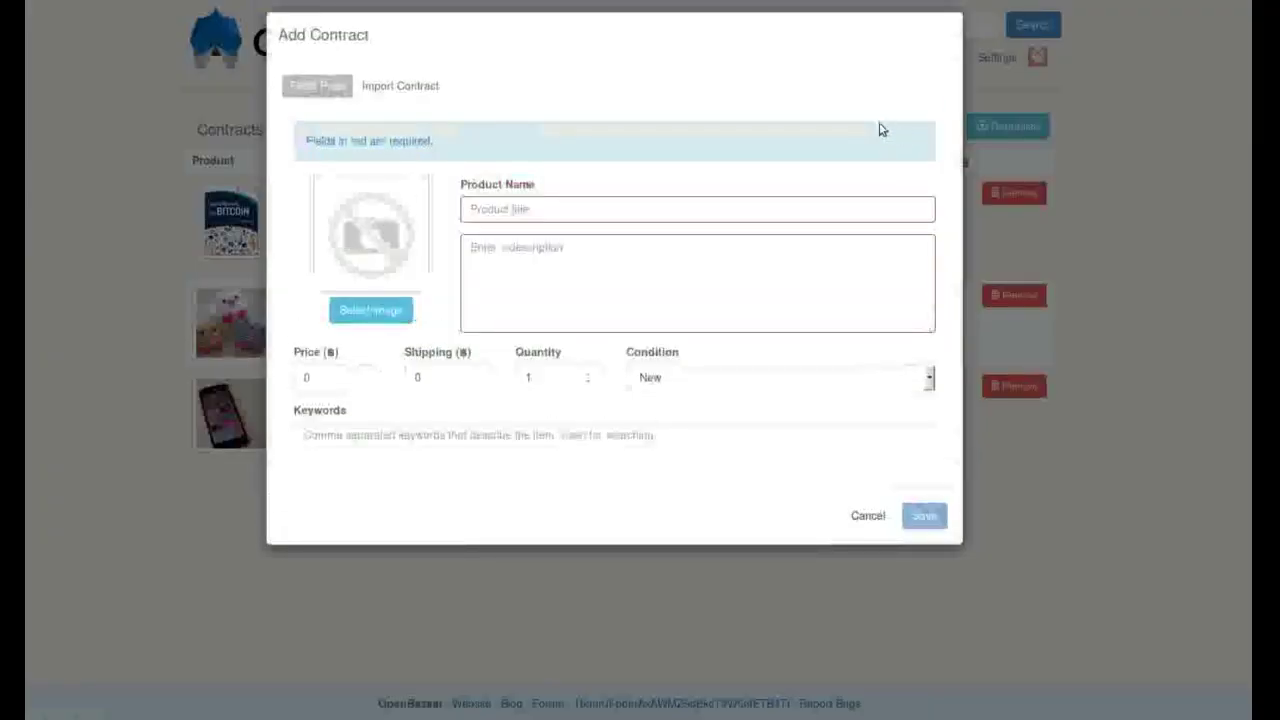
pyautogui.click(612, 209)
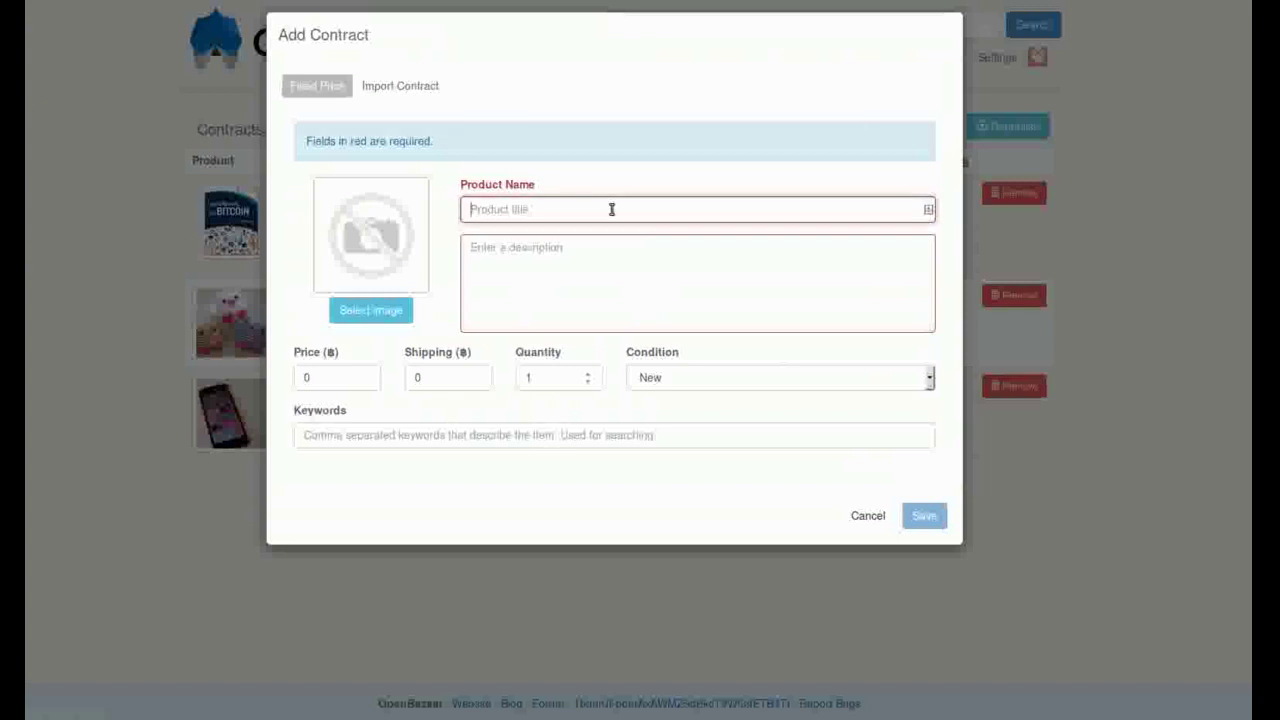
pyautogui.write('Headphones')
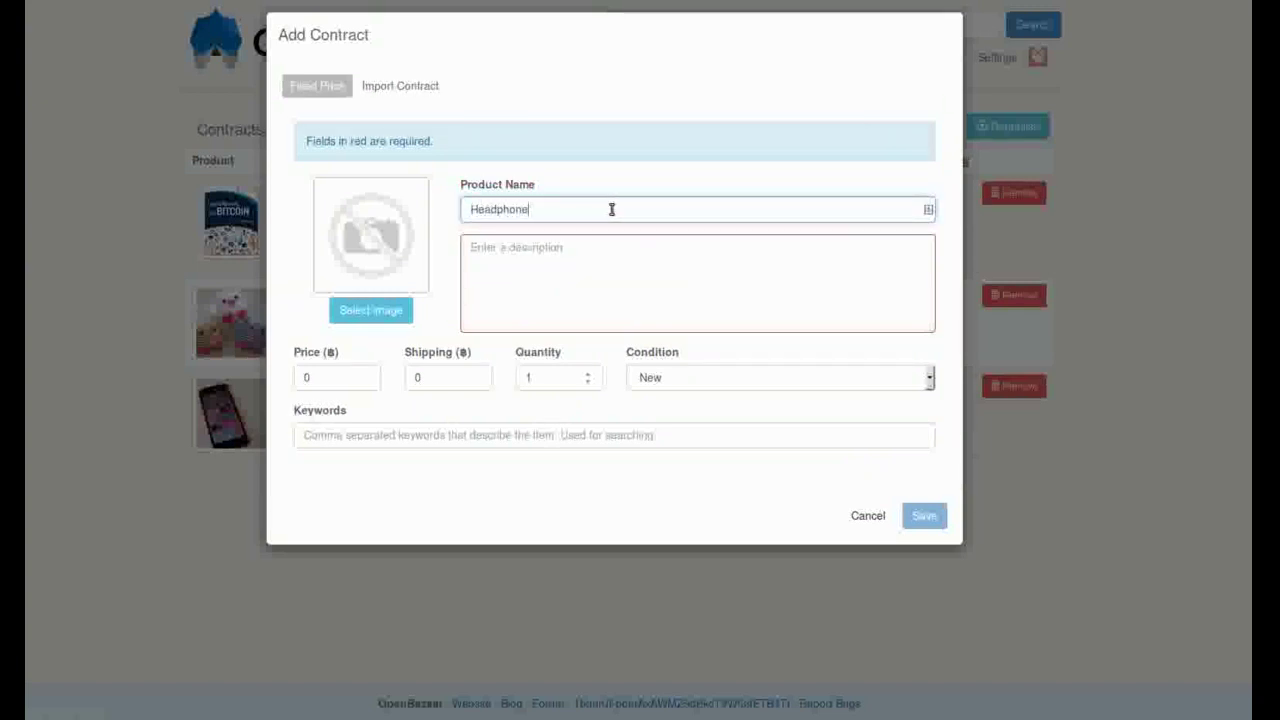
pyautogui.press('Tab')
pyautogui.write('Good h')
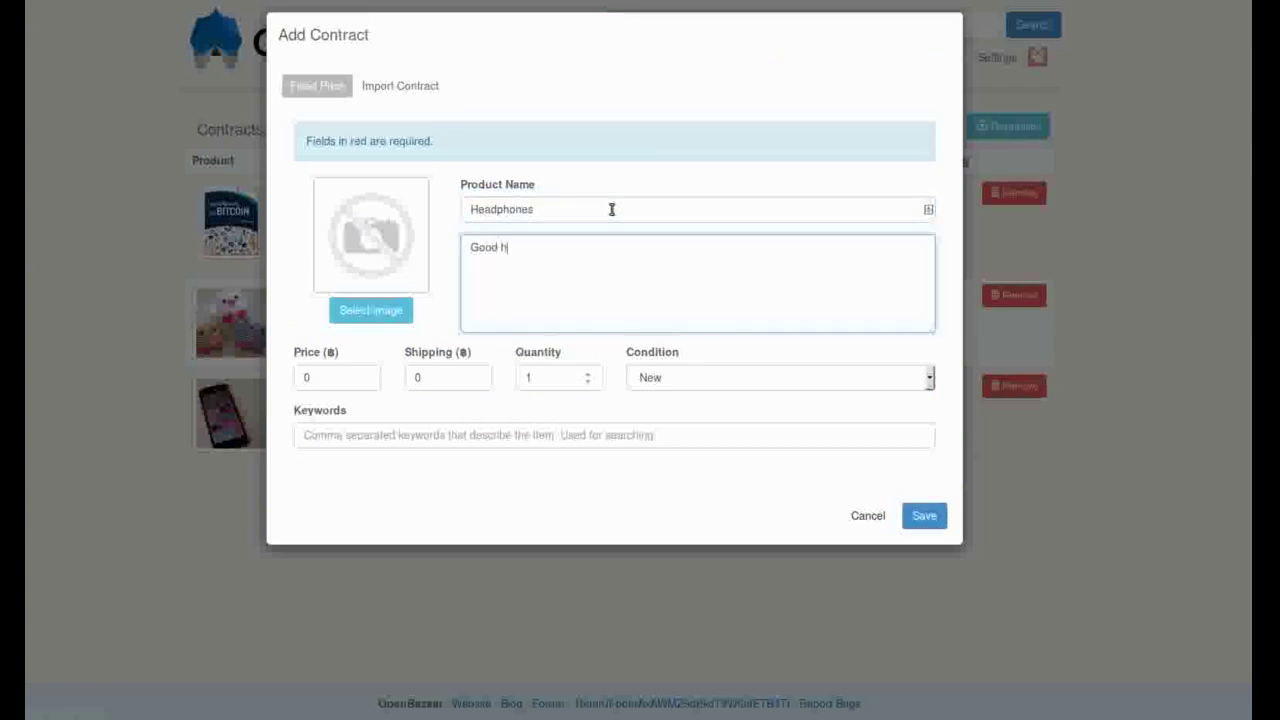
pyautogui.write('eadphones')
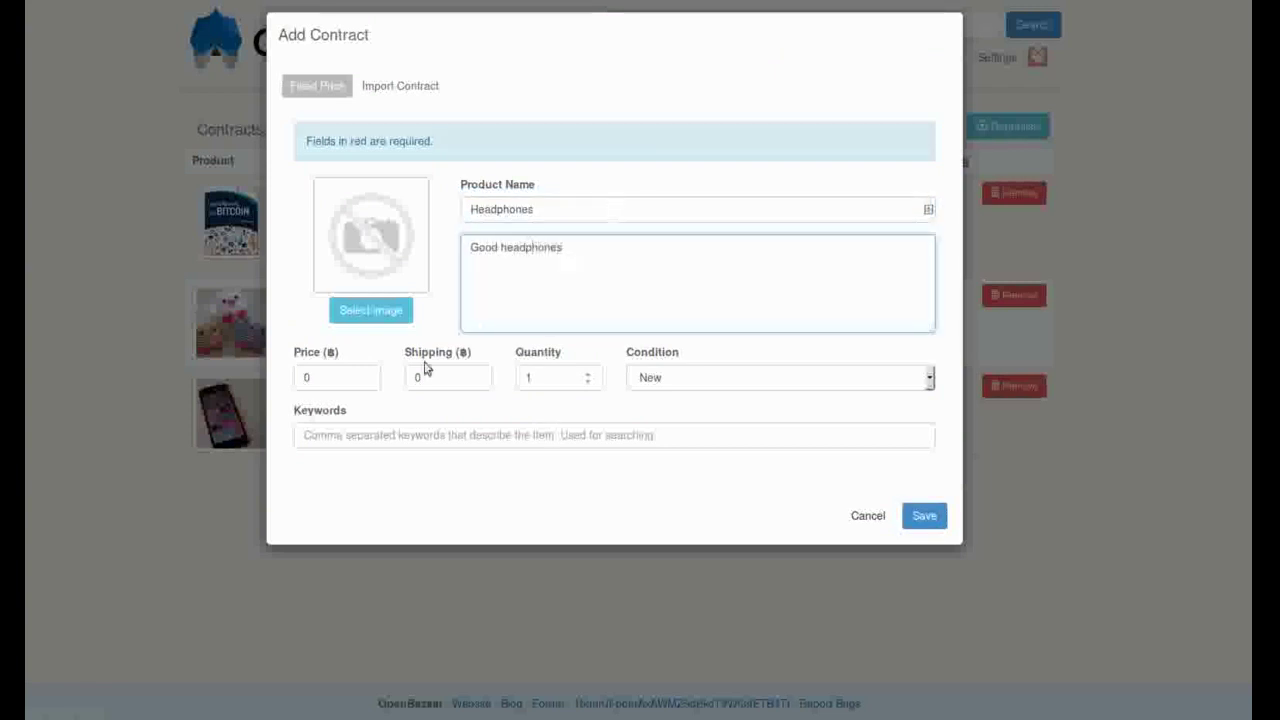
# Step: Set the price to .04 and the shipping cost to .02
pyautogui.click(358, 383)
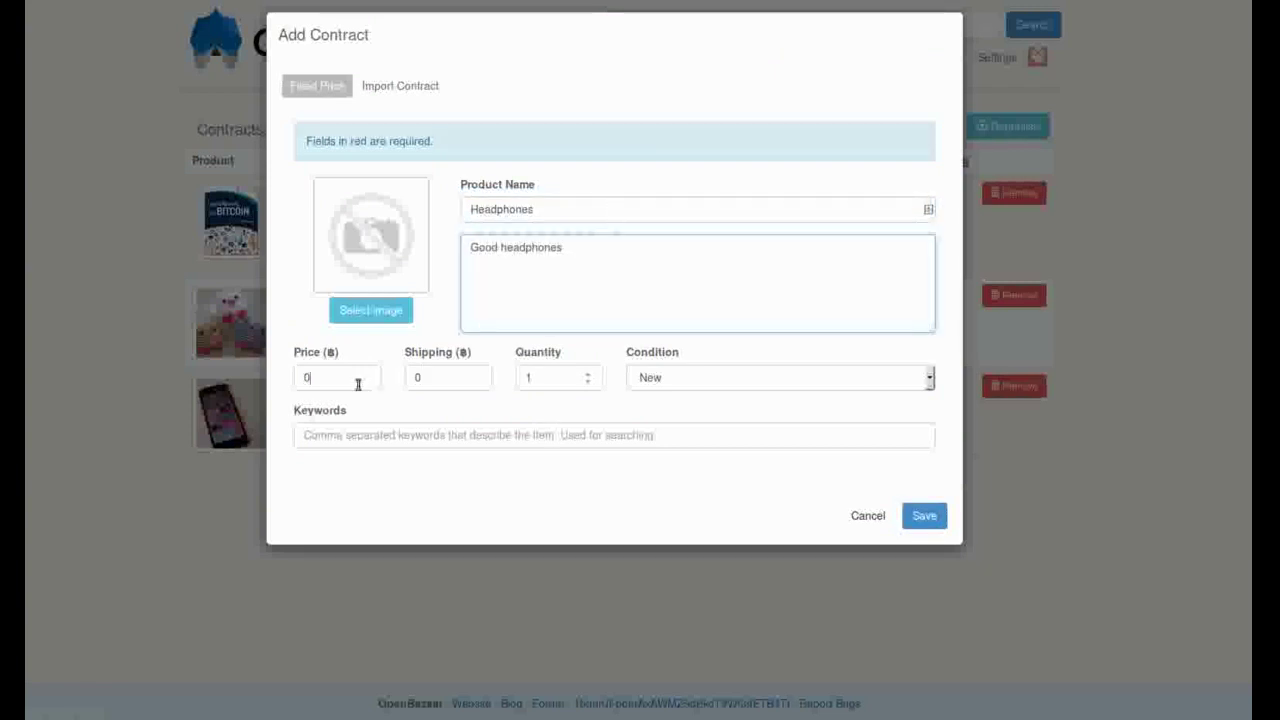
pyautogui.write('.04')
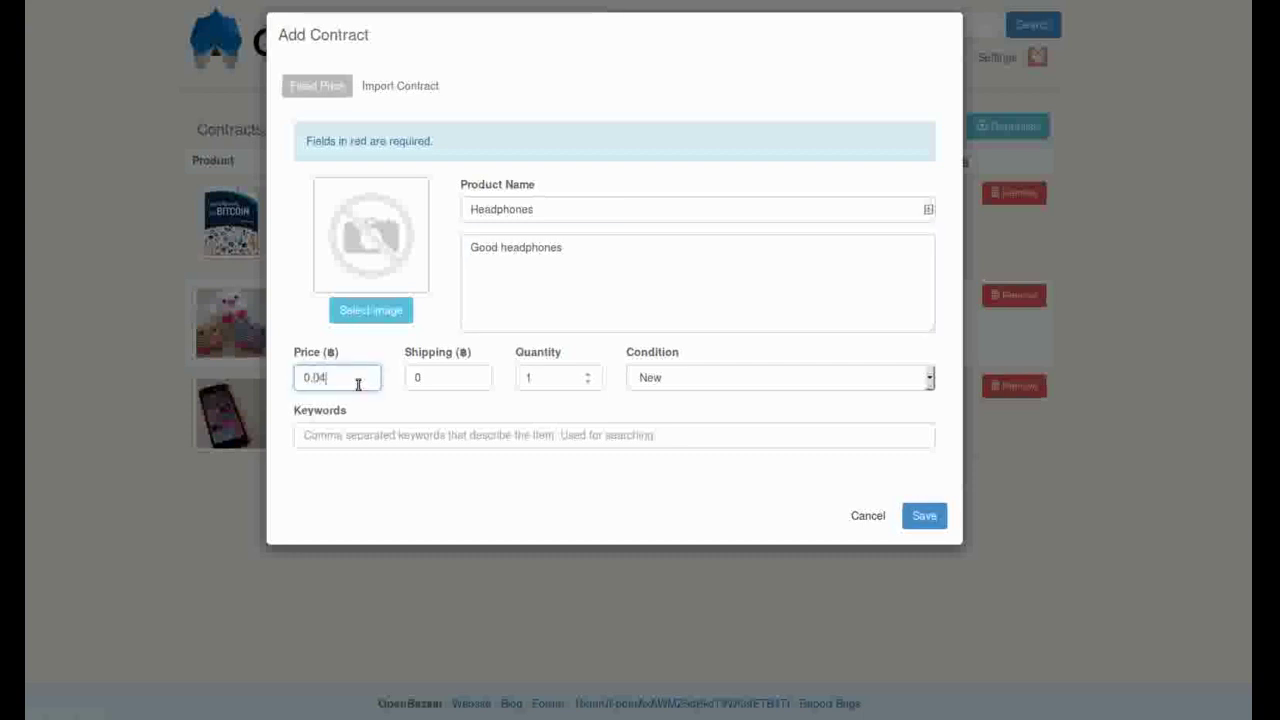
pyautogui.click(463, 377)
pyautogui.write('.02')
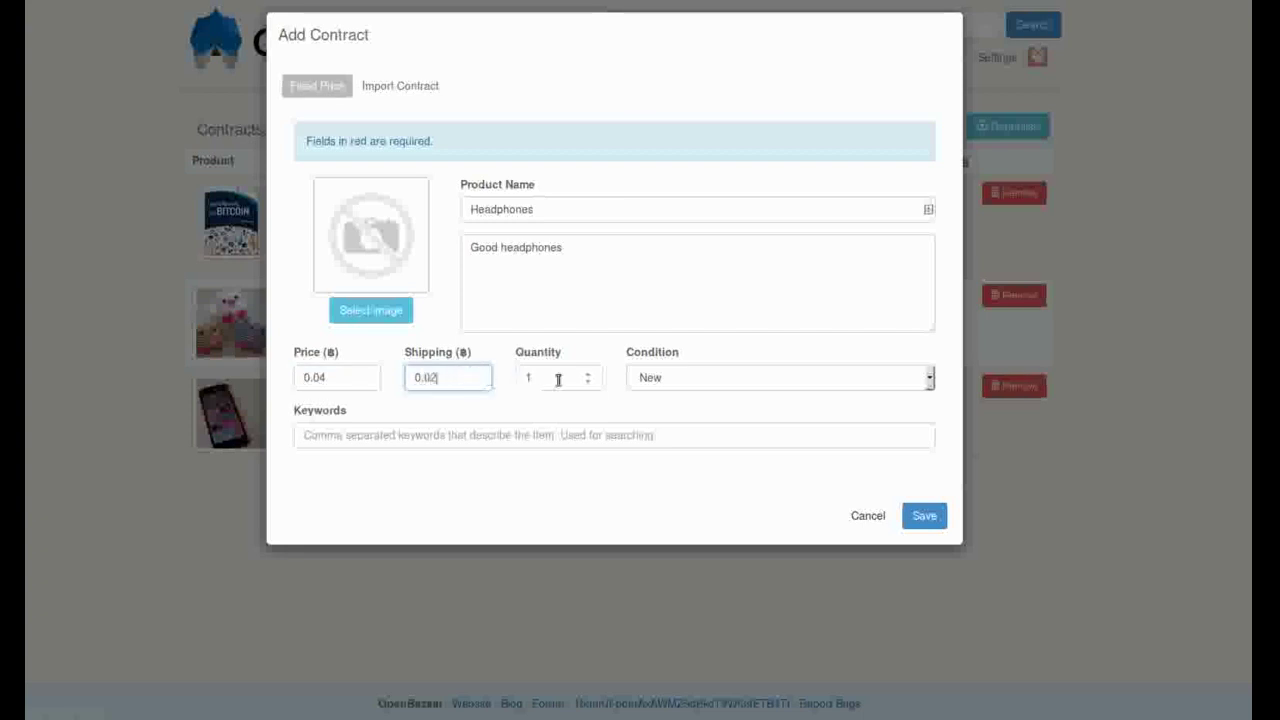
# Step: Set the condition to Used and enter keywords 'headphones, electronics'
pyautogui.click(551, 378)
pyautogui.click(712, 382)
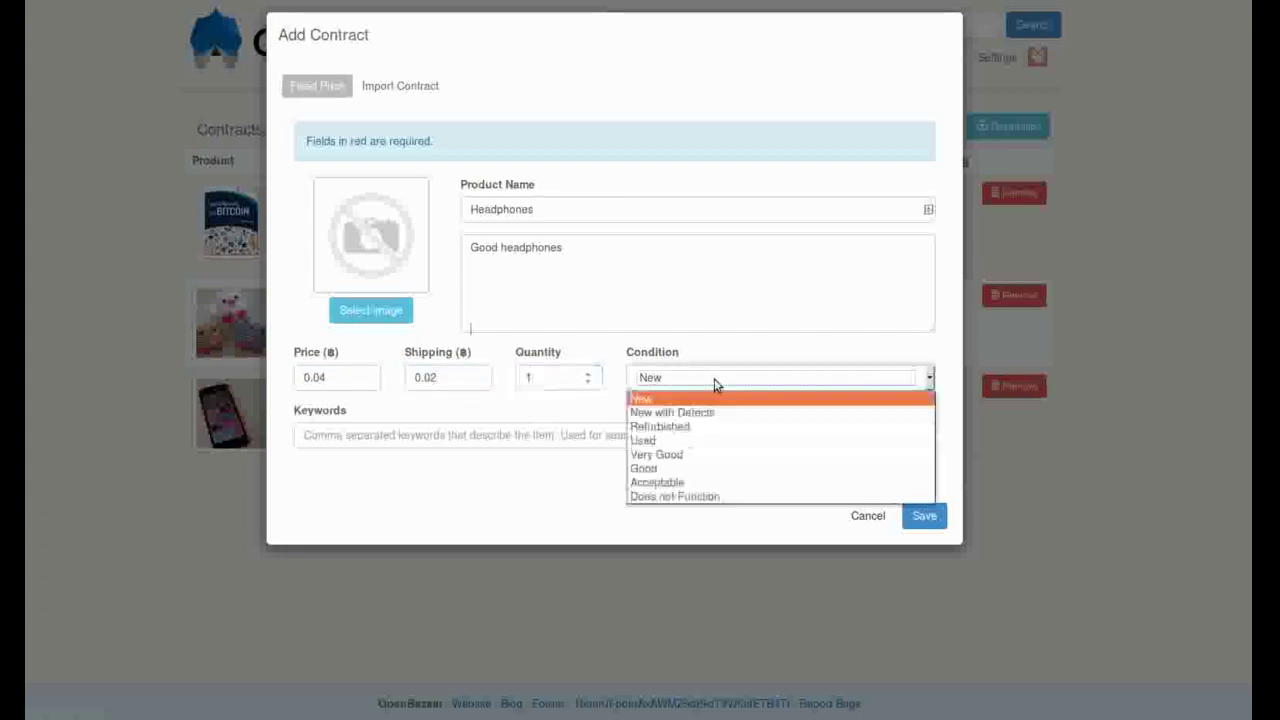
pyautogui.click(645, 440)
pyautogui.click(587, 437)
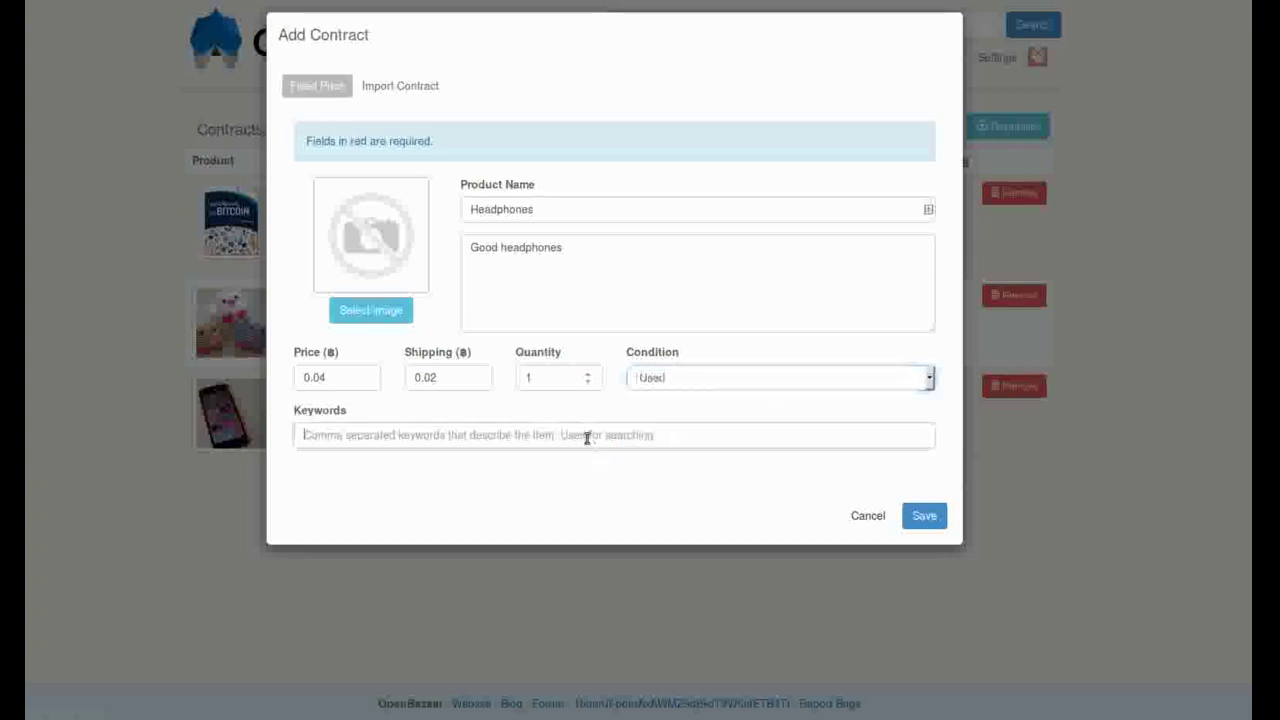
pyautogui.write('headphones, elect')
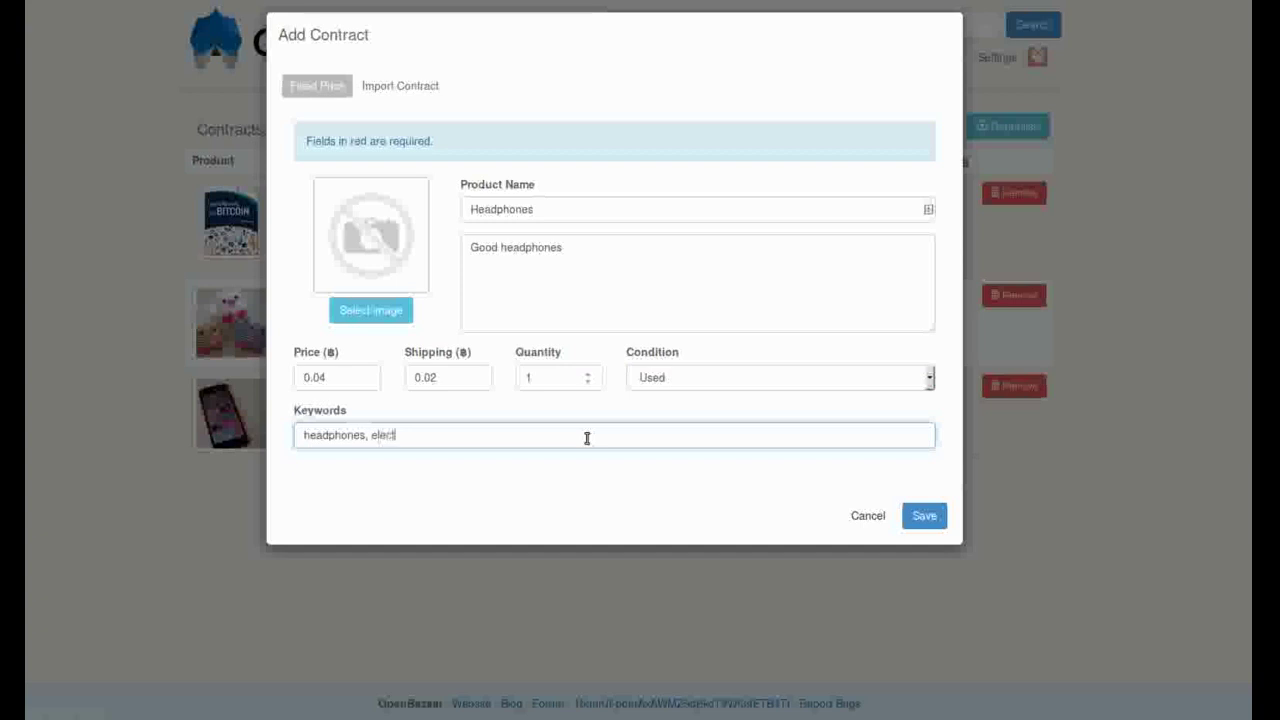
pyautogui.write('ronics')
# Step: Attach headphones.jpeg as the product image and save the Headphones contract
pyautogui.click(415, 226)
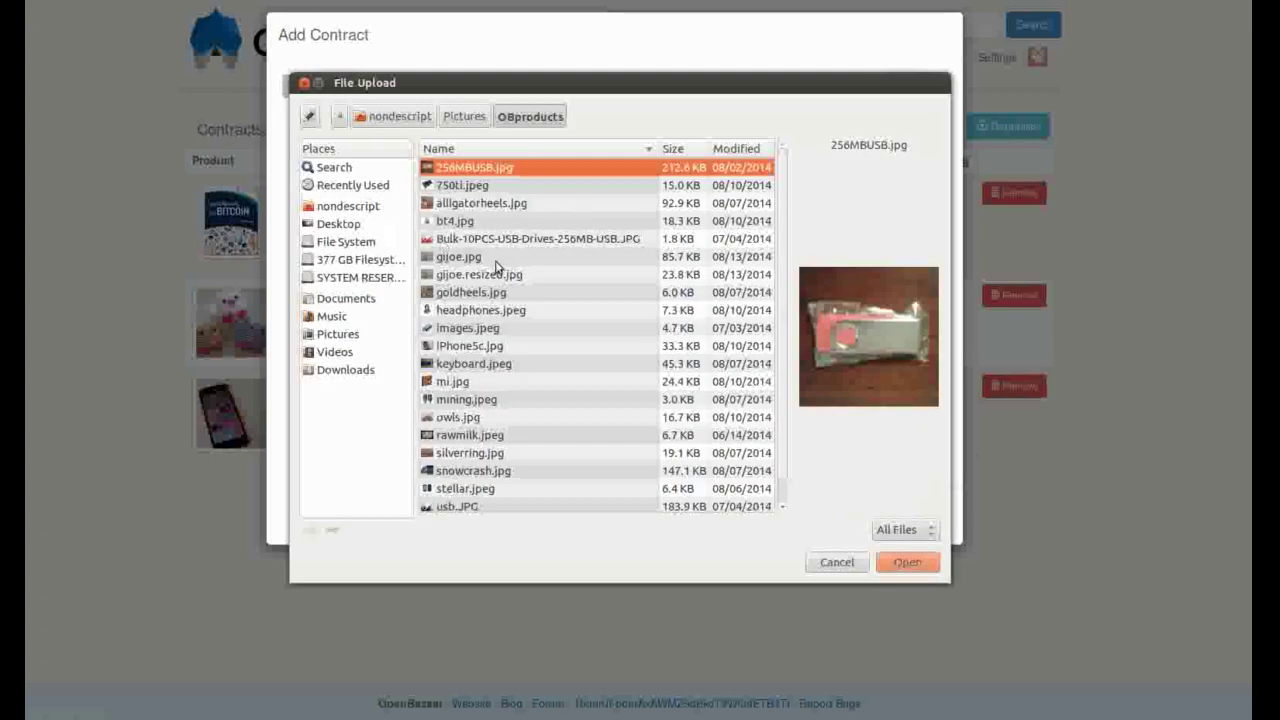
pyautogui.click(478, 311)
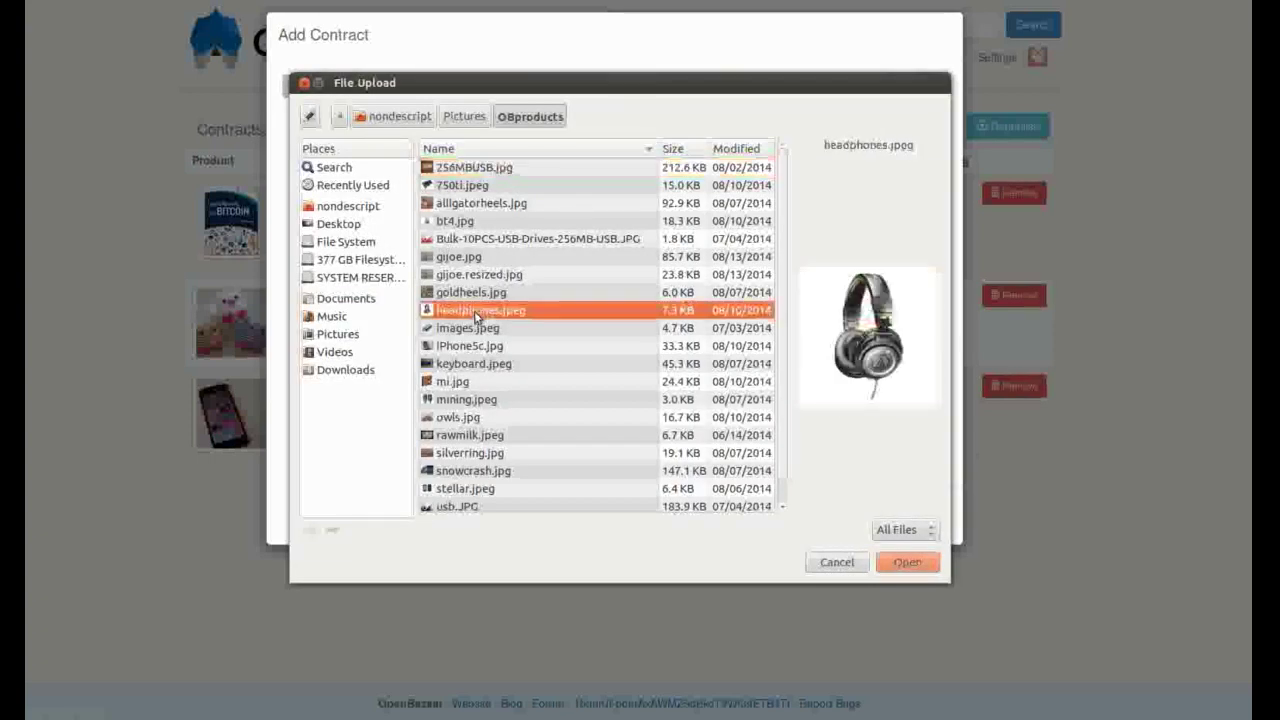
pyautogui.click(906, 563)
pyautogui.click(926, 518)
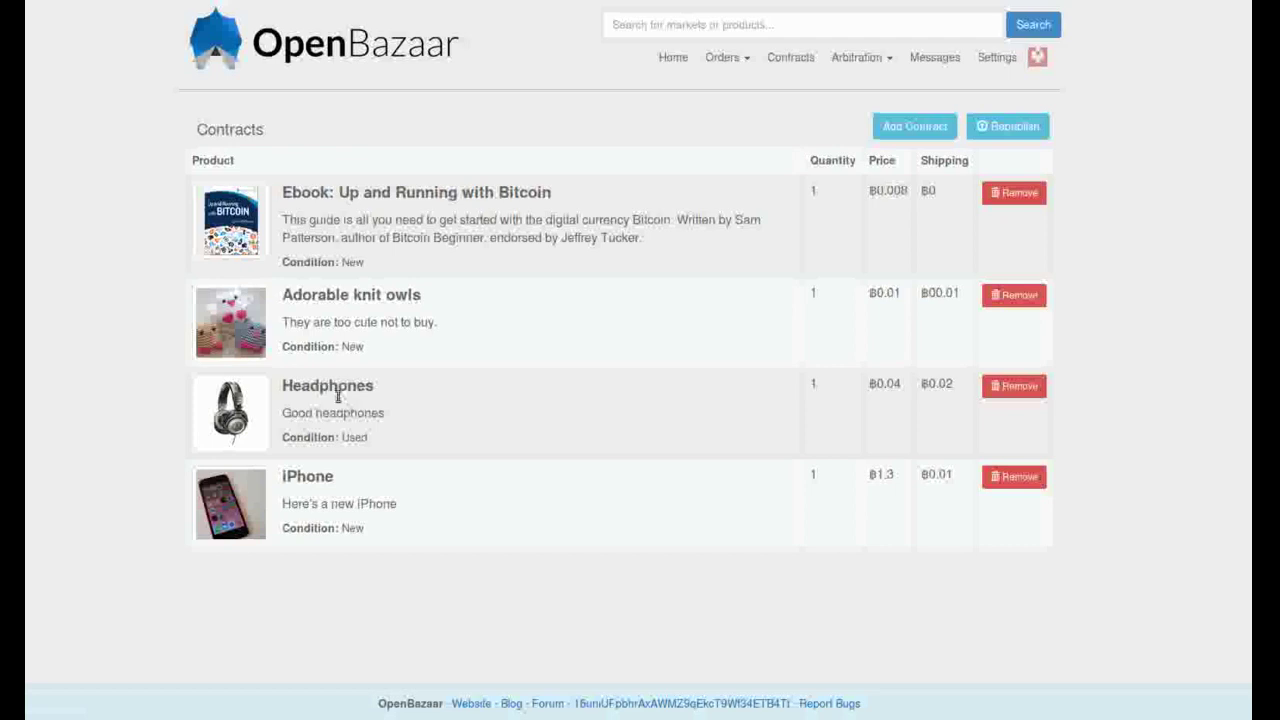
# Step: Dismiss the Dropbox options and return to the Welcome page with 34 connected stores
pyautogui.click(660, 26)
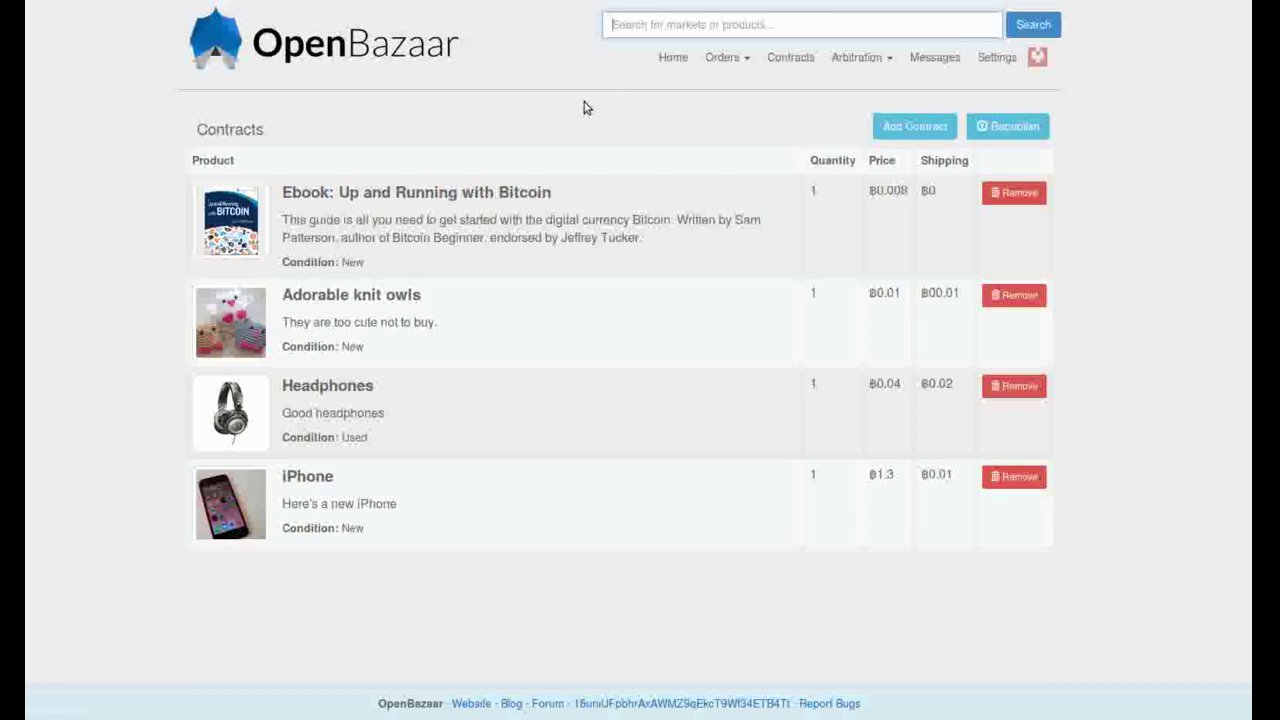
pyautogui.click(1125, 2)
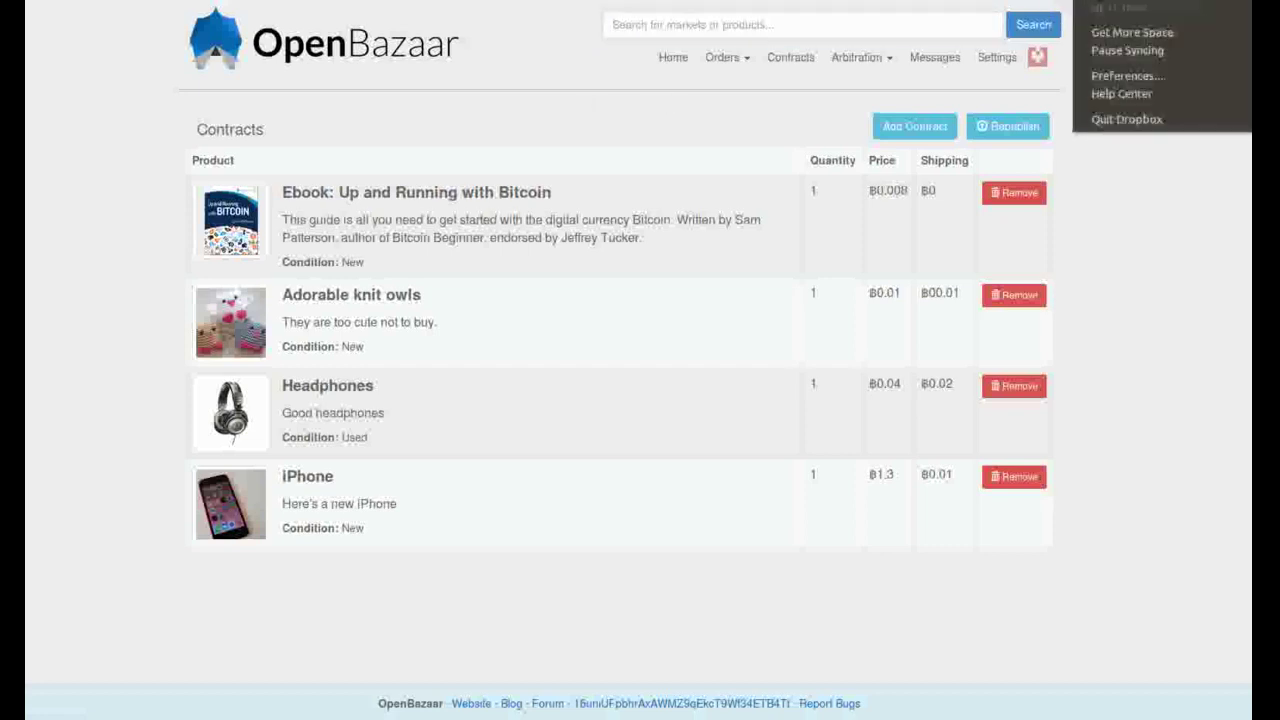
pyautogui.click(700, 24)
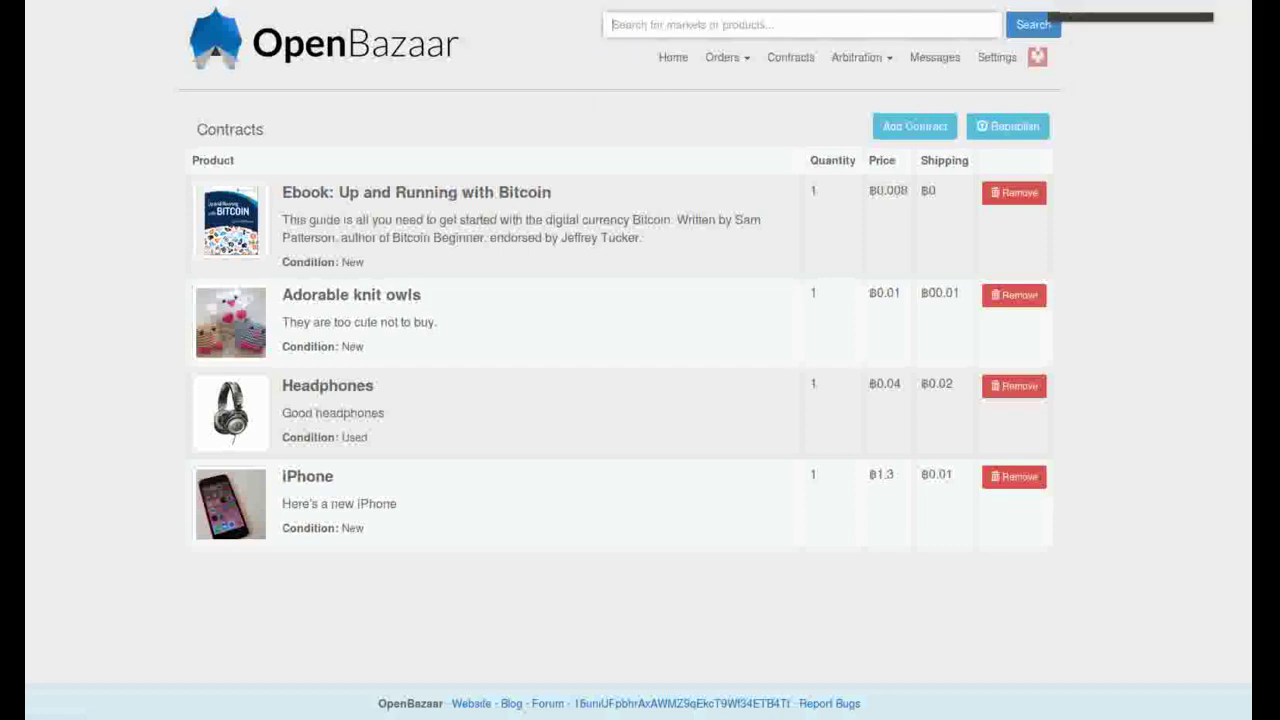
pyautogui.click(670, 57)
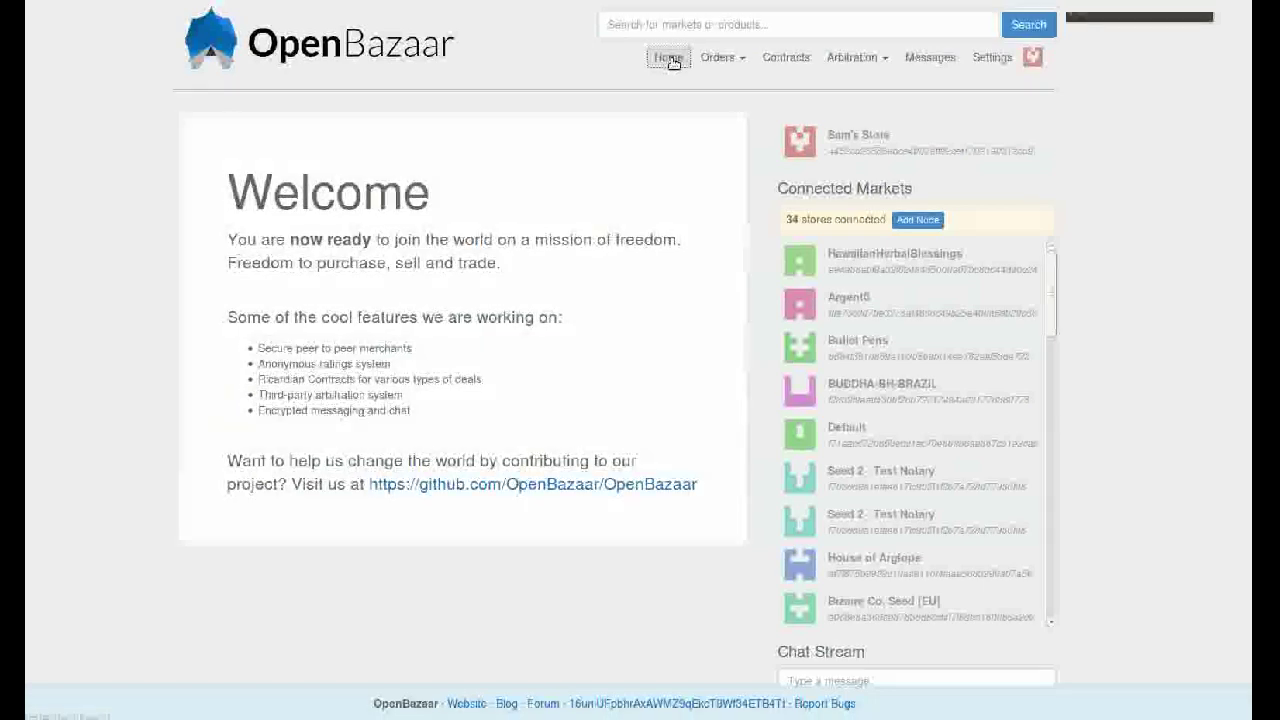